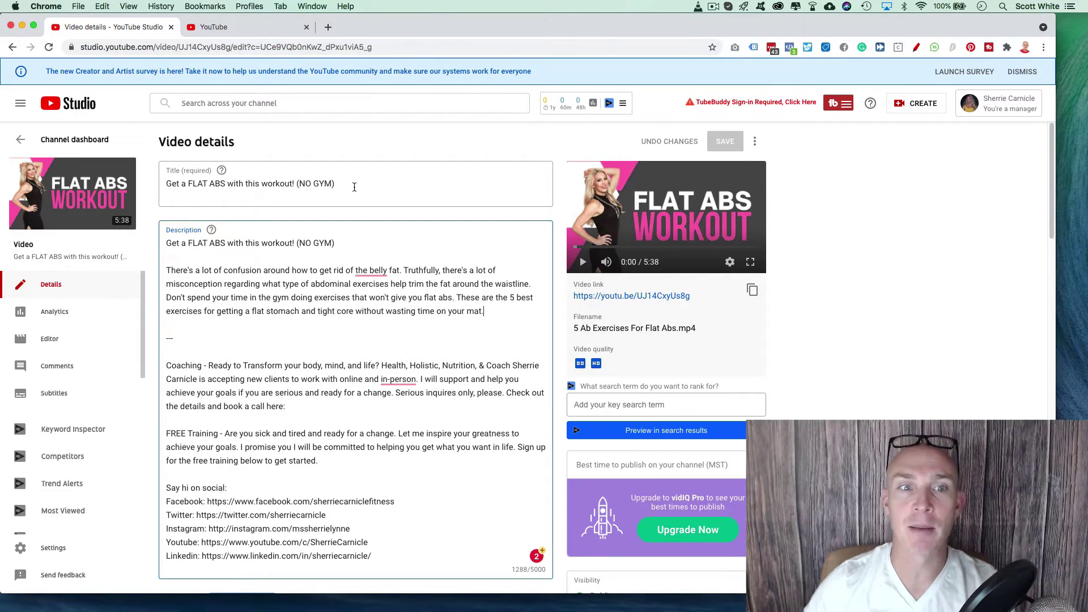
scroll(382, 183, "down", 10)
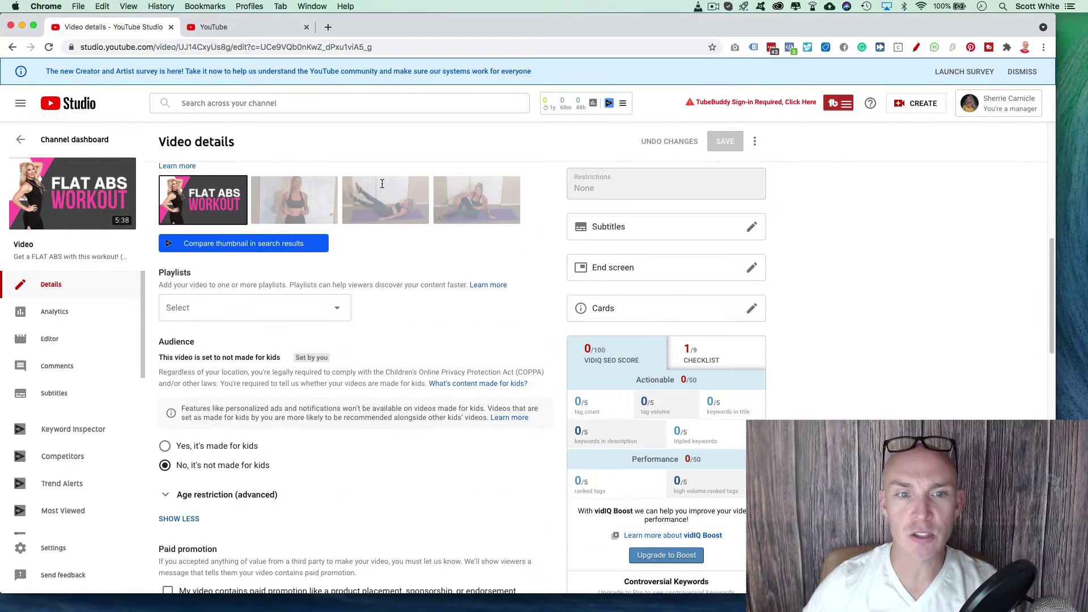
scroll(382, 185, "up", 7)
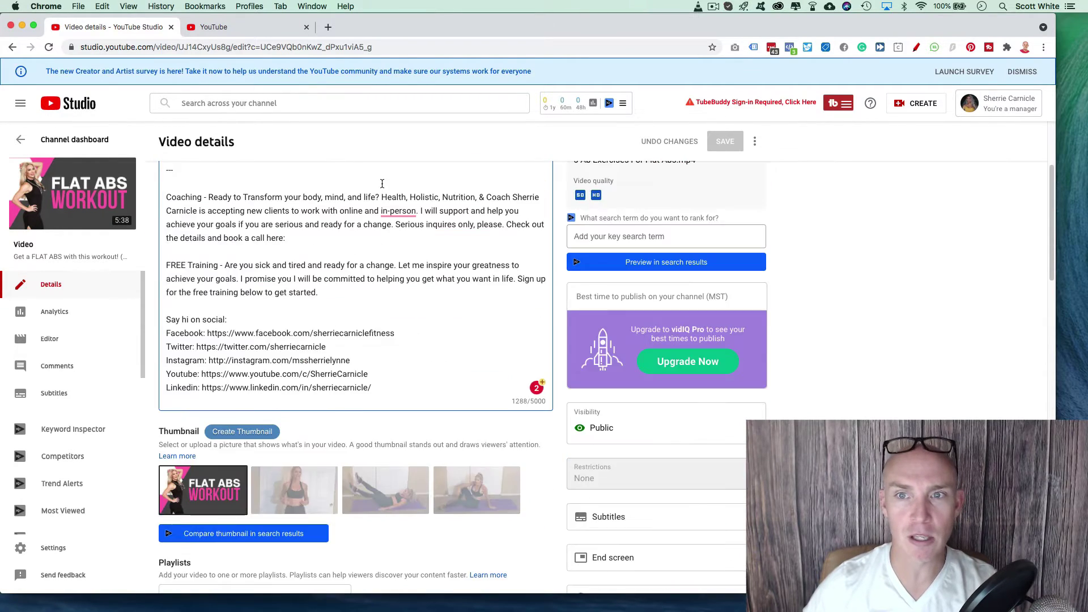
scroll(382, 184, "down", 8)
scroll(344, 264, "down", 4)
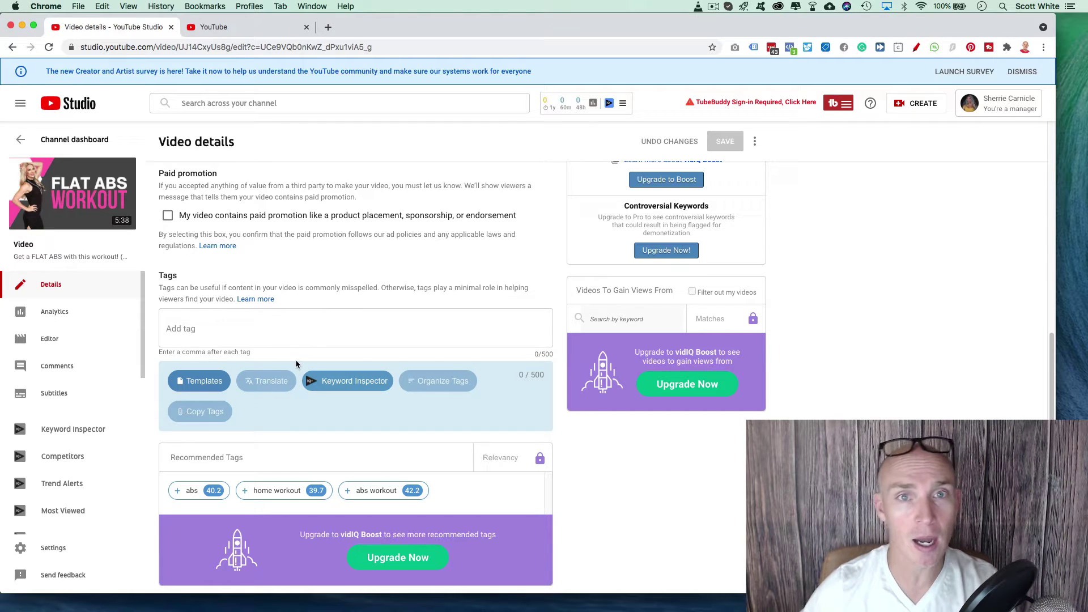
scroll(312, 364, "down", 2)
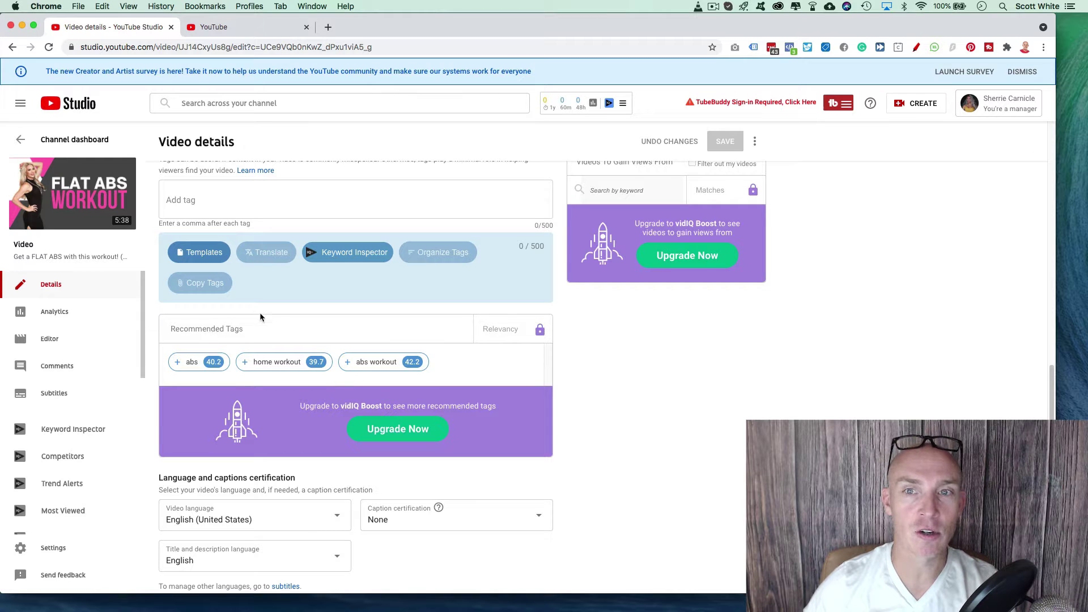
scroll(269, 298, "down", 10)
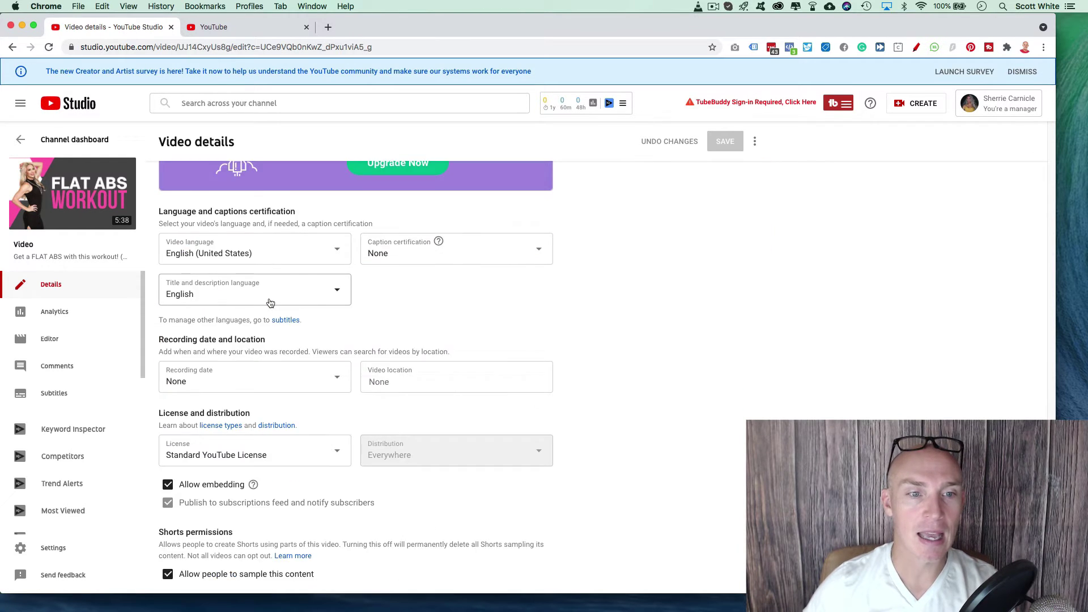
scroll(279, 262, "up", 20)
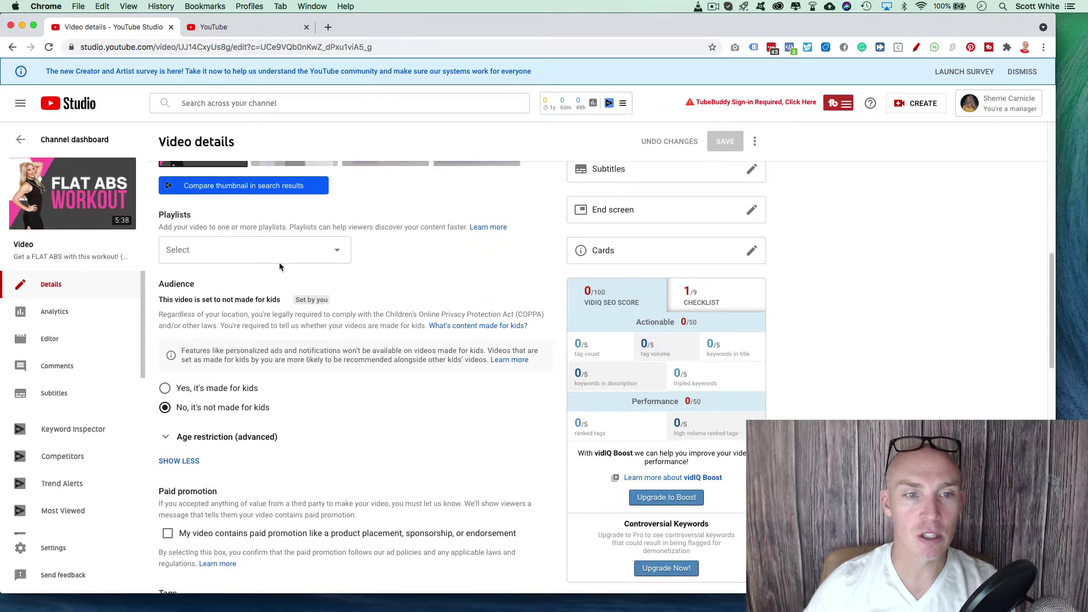
scroll(278, 262, "down", 5)
scroll(279, 420, "down", 1)
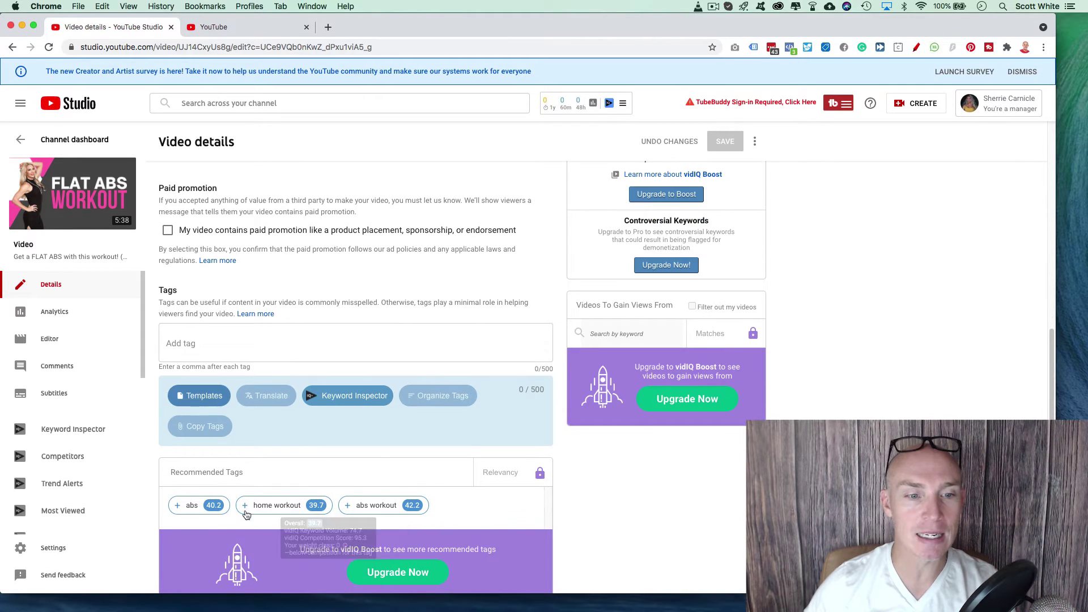
mouse_move(186, 505)
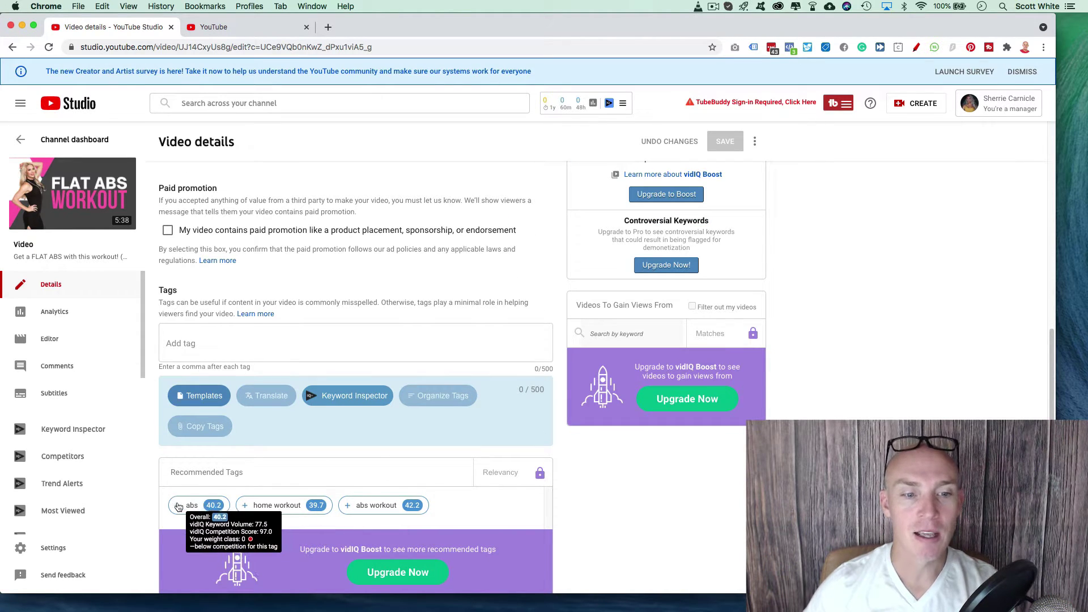
mouse_move(354, 509)
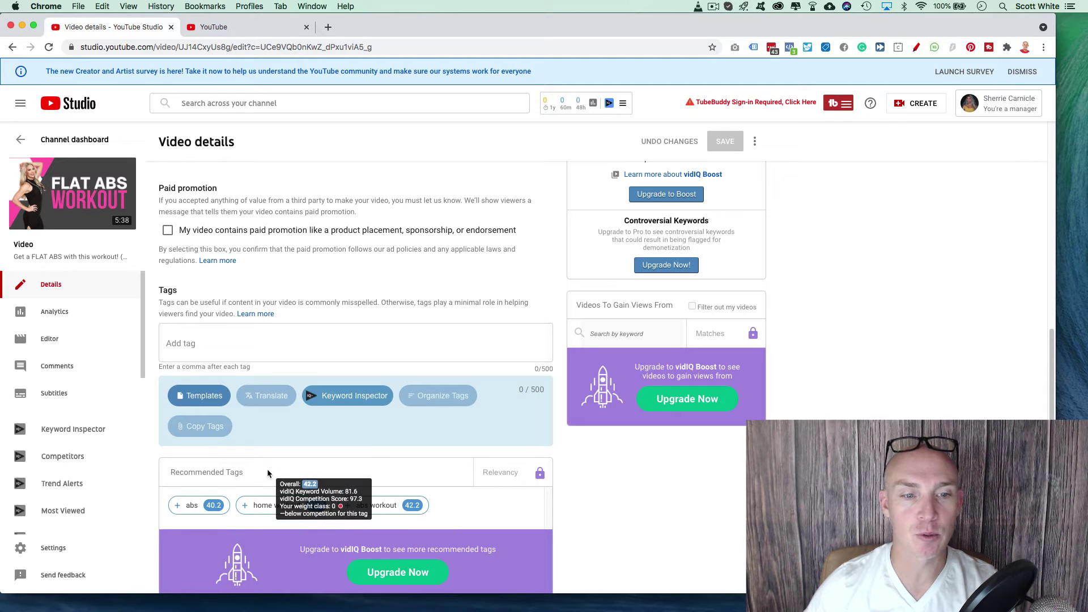
- Add the tags 'flat abs' and 'flat abs workout' to the video
left_click(196, 347)
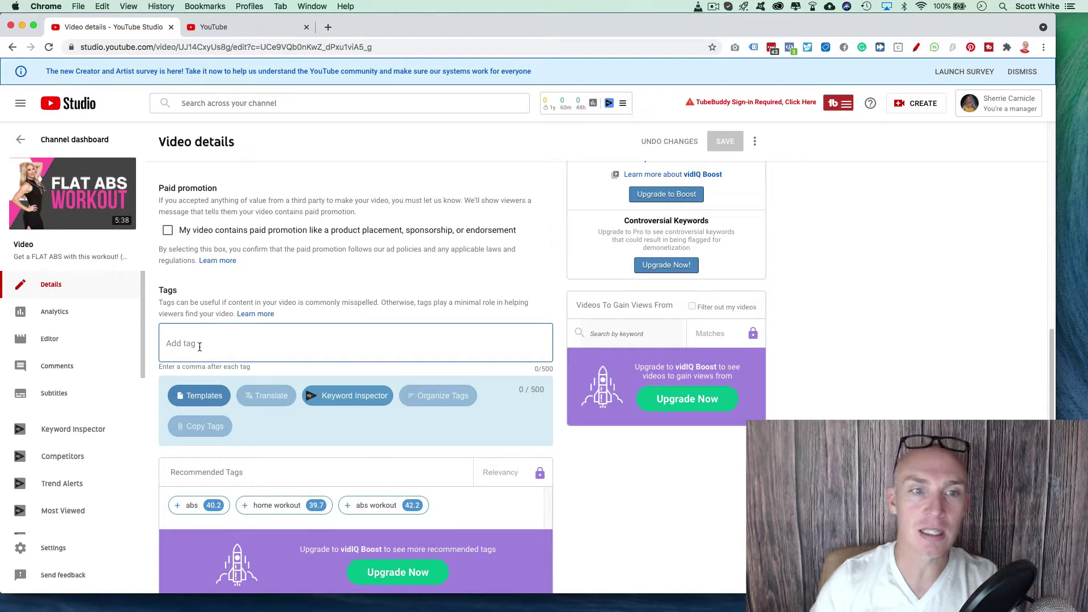
type("flat")
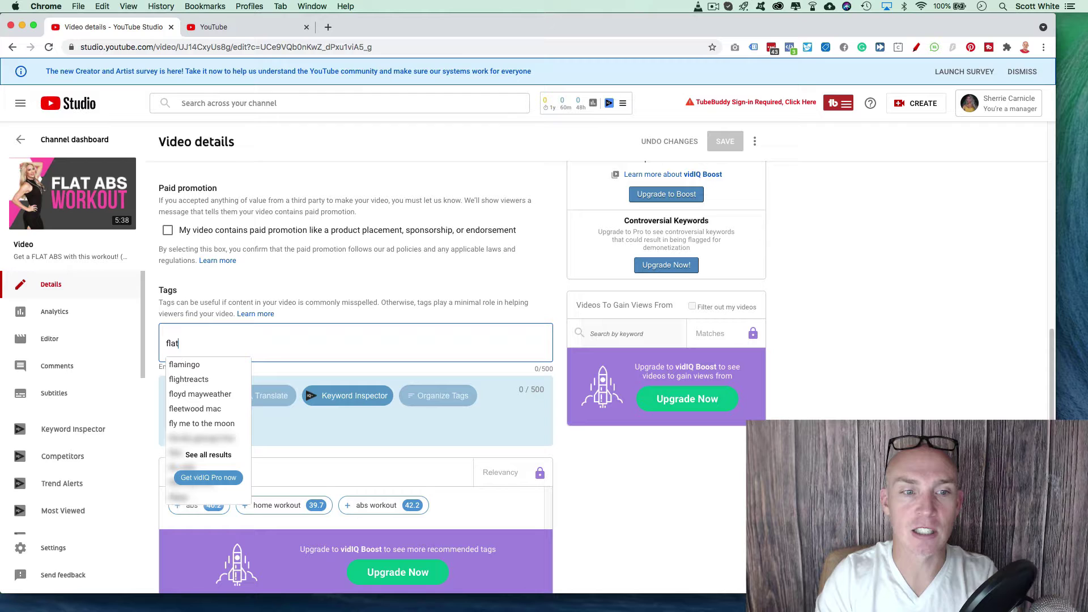
type(" abs")
key("Return")
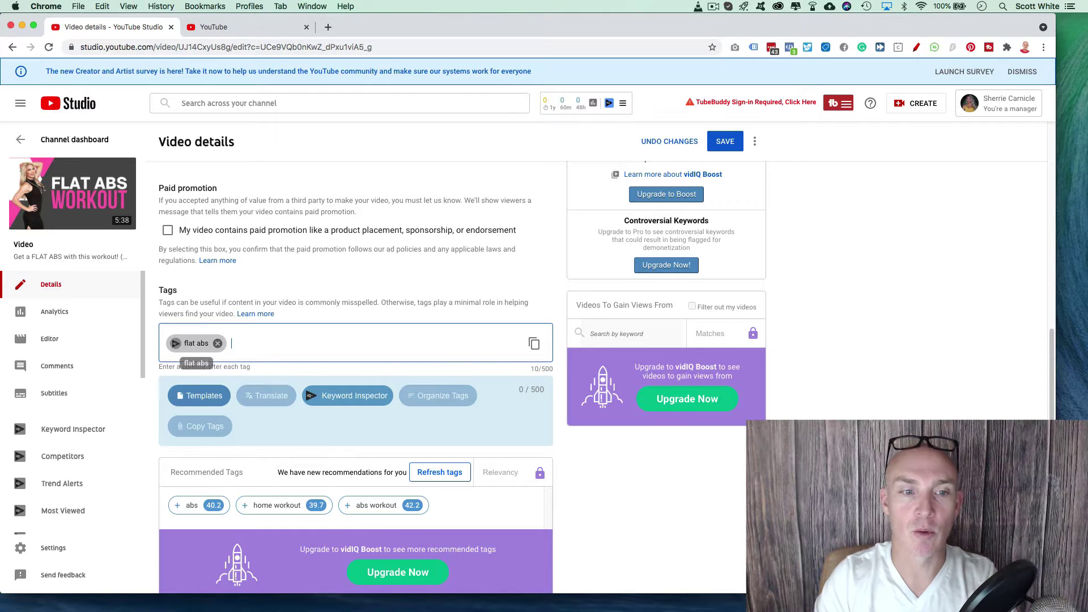
type("flat abs workout")
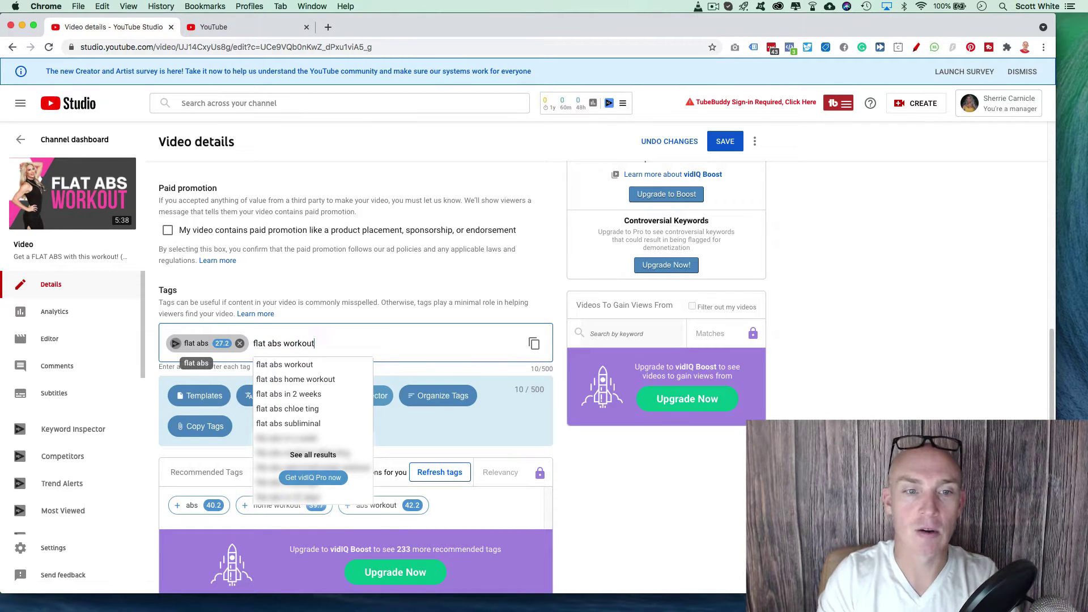
key("Return")
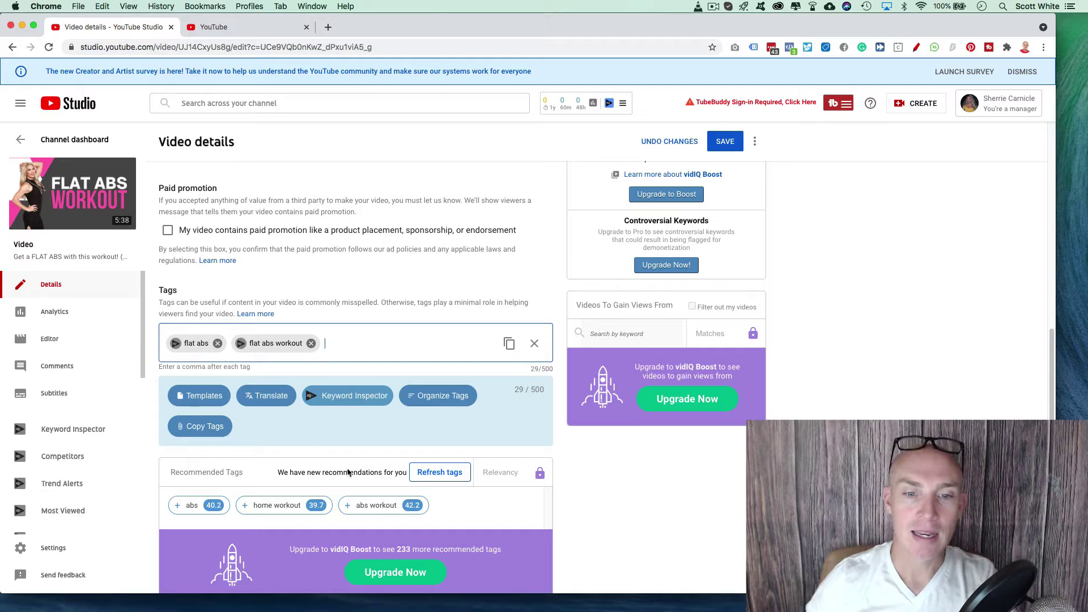
- Refresh the recommended tag suggestions
left_click(443, 474)
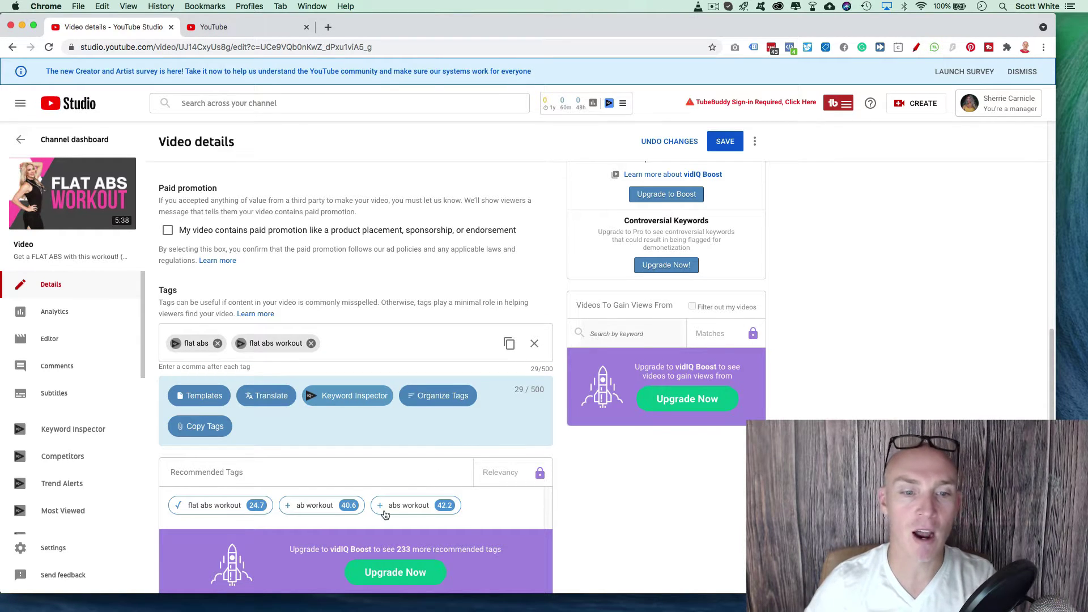
mouse_move(389, 513)
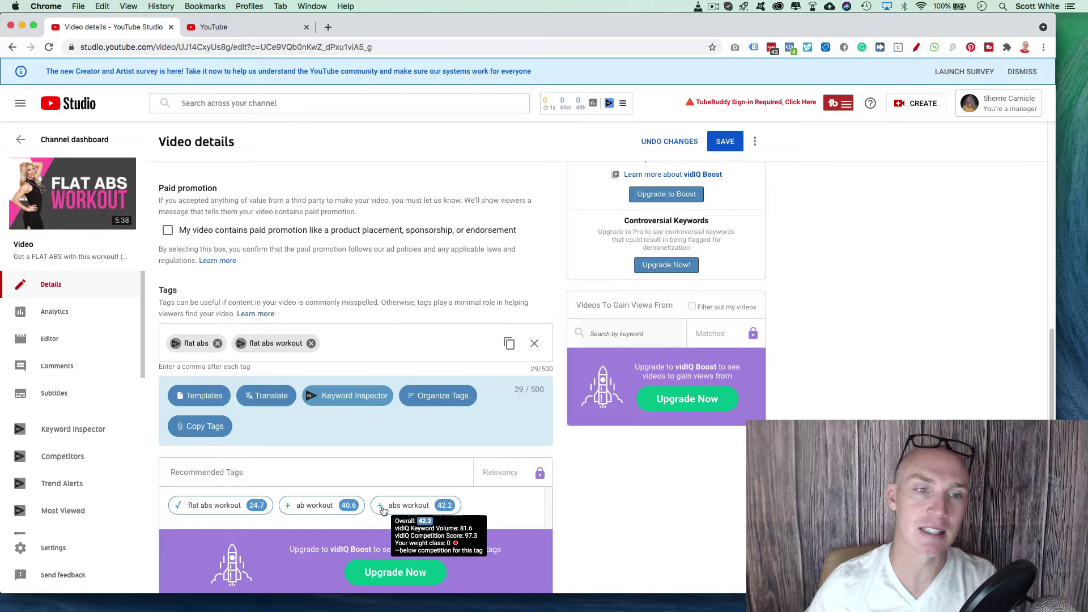
scroll(261, 278, "up", 15)
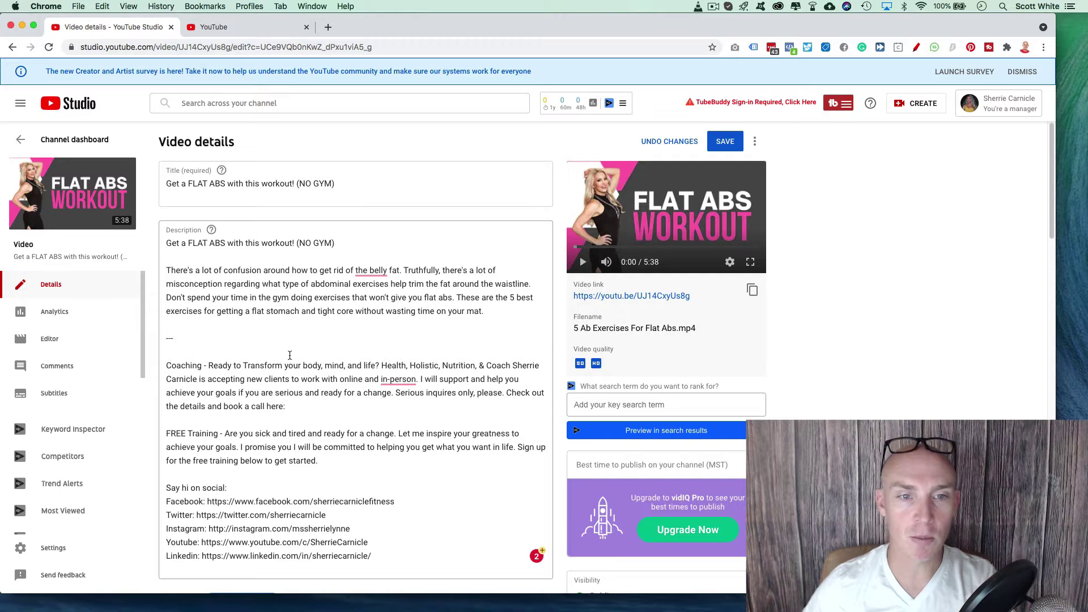
- Add 'get flat abs' as a third tag, reaching 44/500, and refresh recommended tags
scroll(221, 292, "down", 3)
scroll(225, 302, "up", 3)
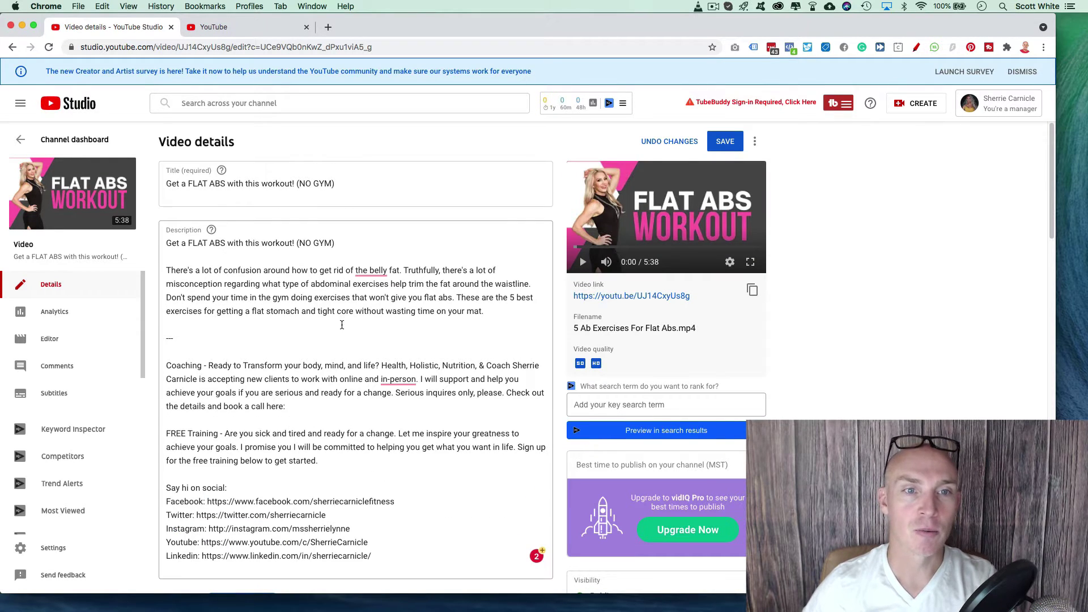
scroll(340, 283, "down", 10)
scroll(362, 275, "up", 9)
scroll(359, 298, "down", 10)
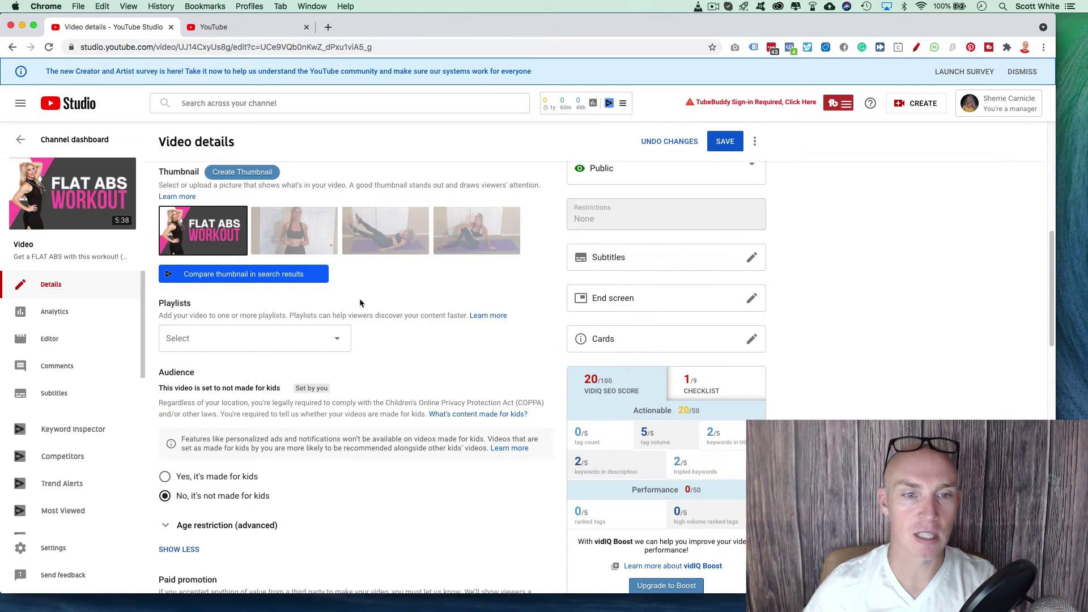
left_click(337, 422)
type("get")
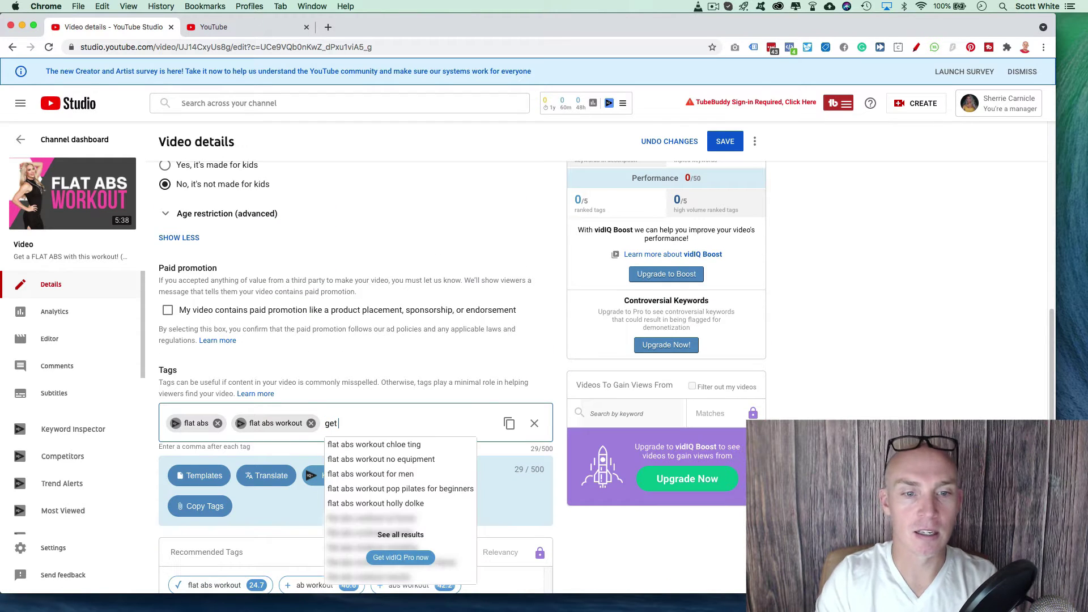
type(" flat abs,")
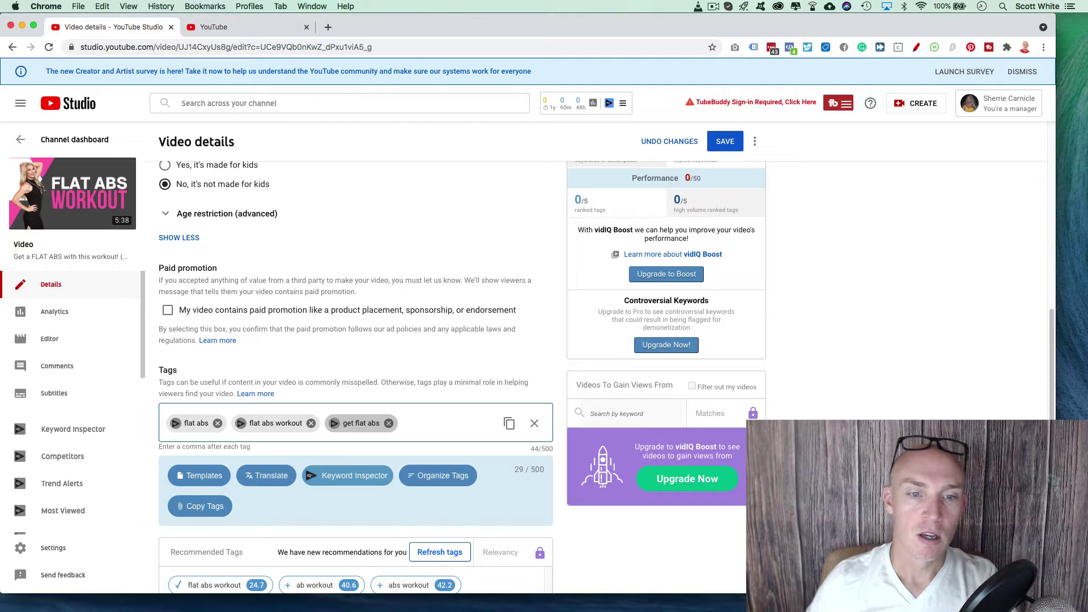
scroll(449, 393, "down", 5)
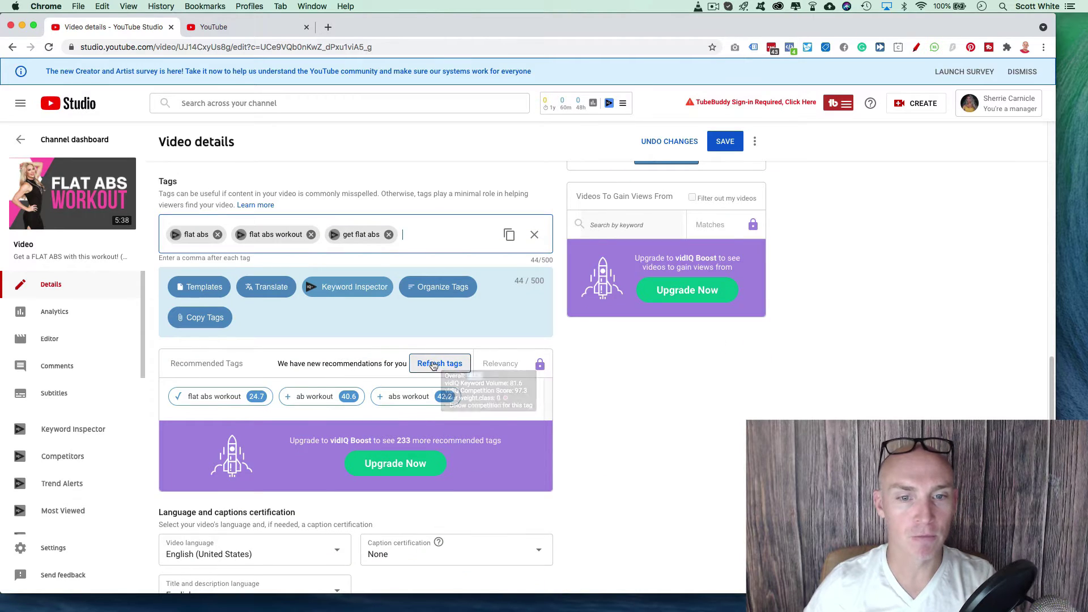
left_click(437, 364)
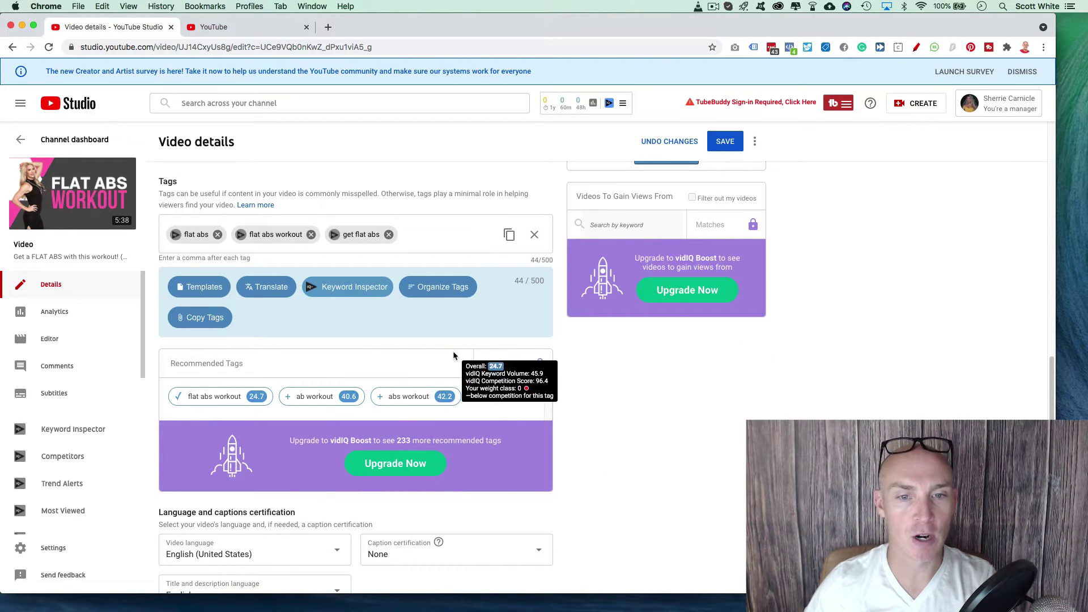
- Search YouTube for 'get flat abs'
mouse_move(311, 401)
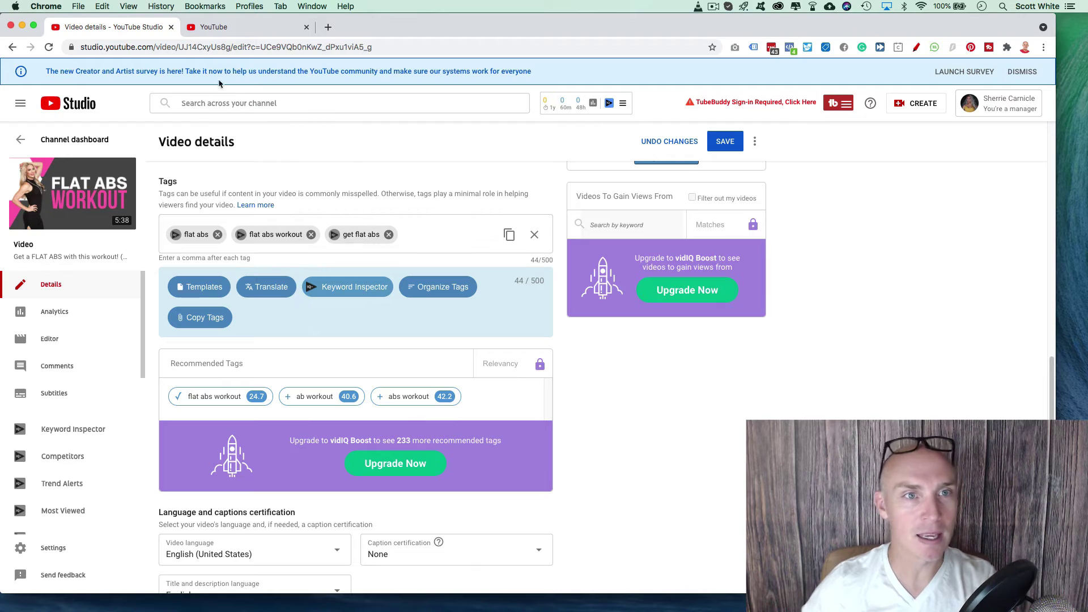
left_click(235, 27)
left_click(374, 73)
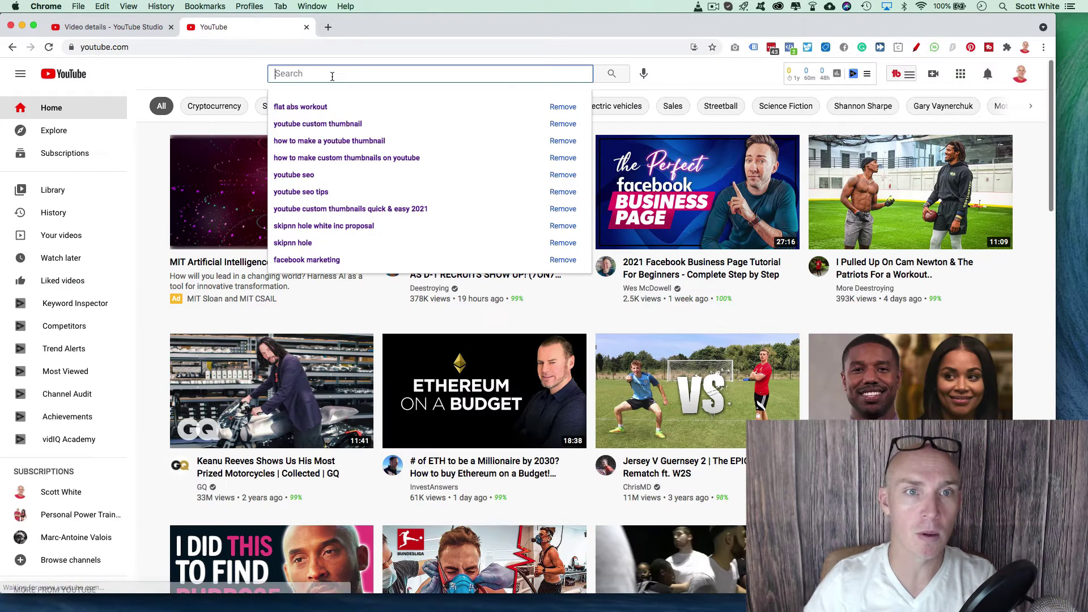
type("get flat abs")
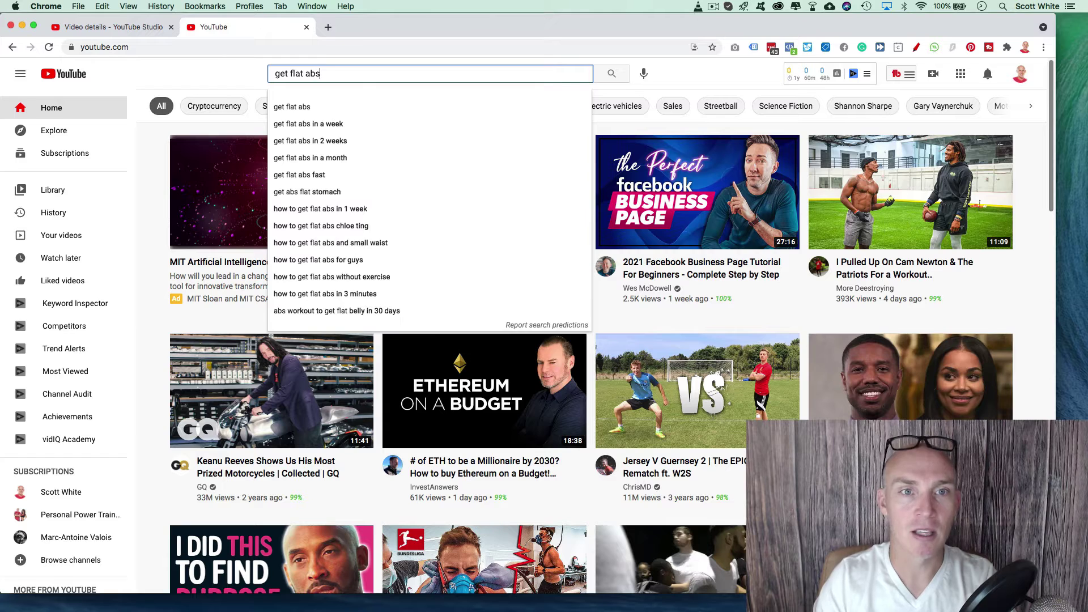
key("Return")
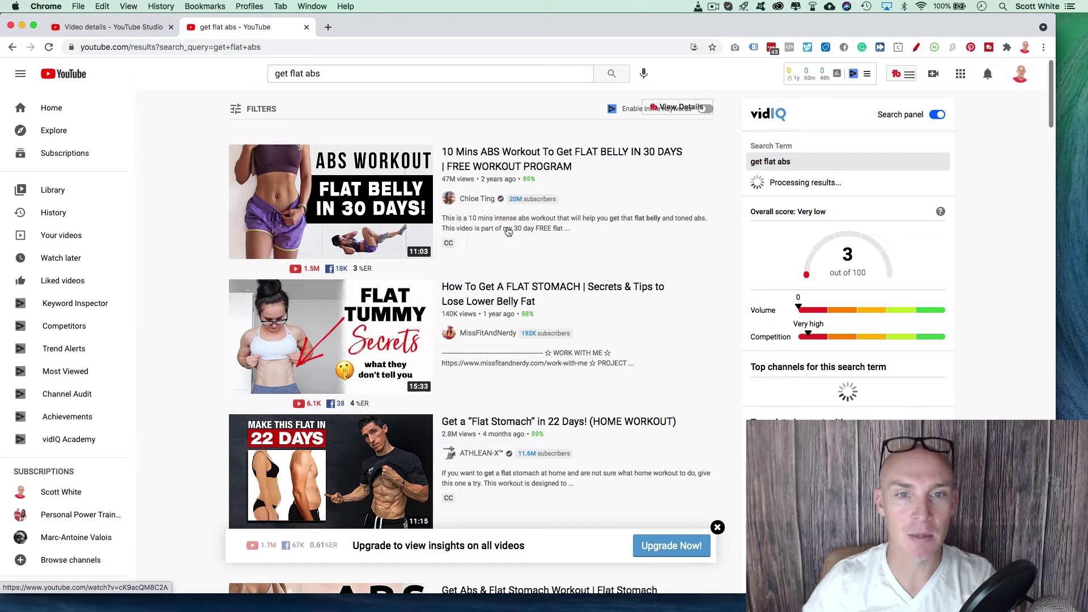
- Play the top result, 10 Mins ABS Workout To Get FLAT BELLY IN 30 DAYS, skipping the ad
left_click(495, 162)
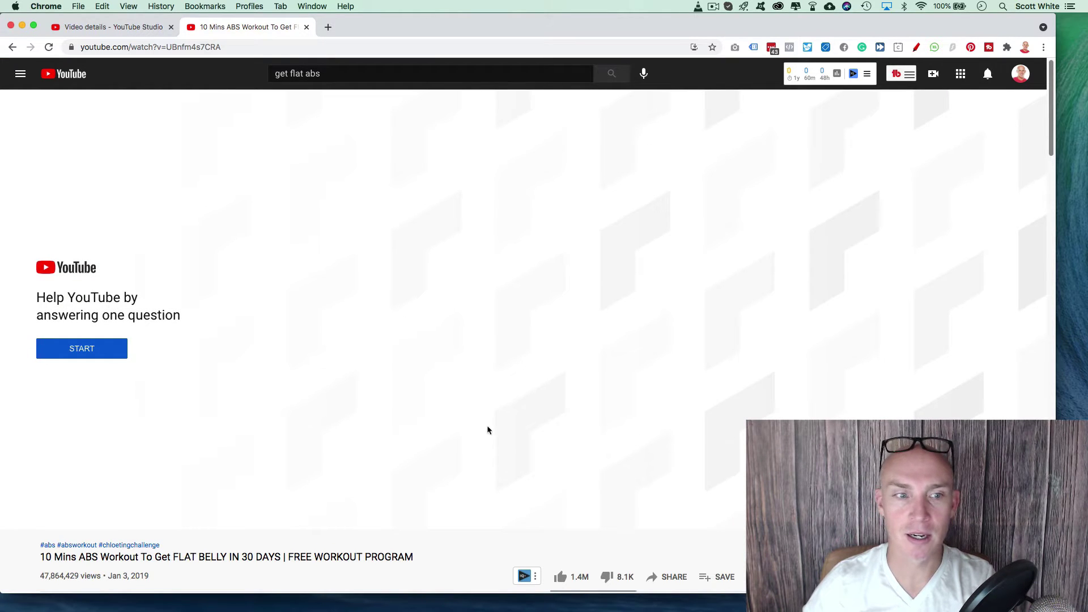
scroll(355, 445, "down", 3)
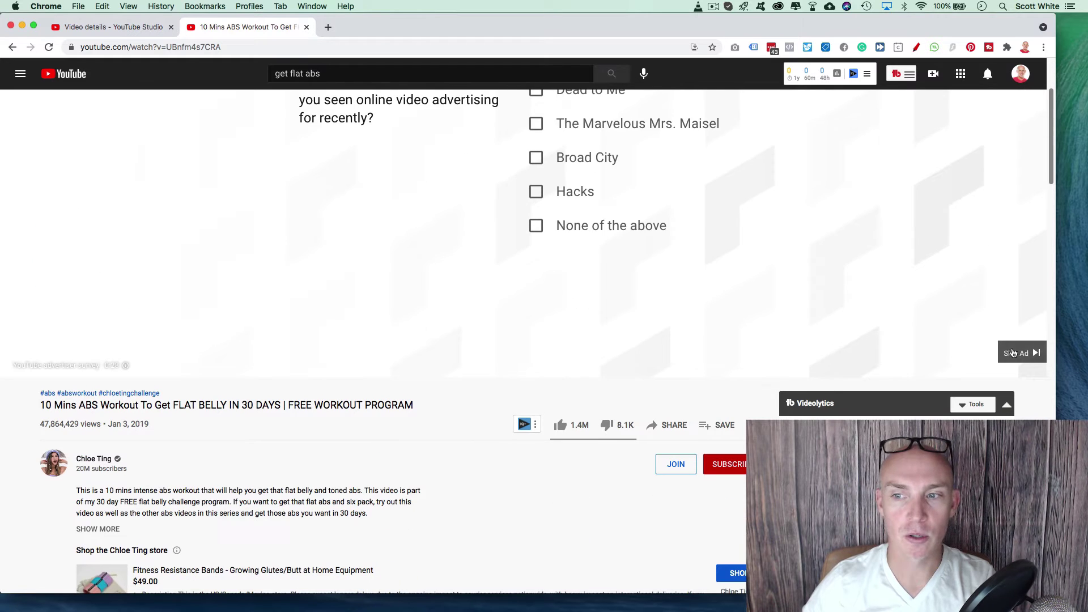
left_click(1015, 354)
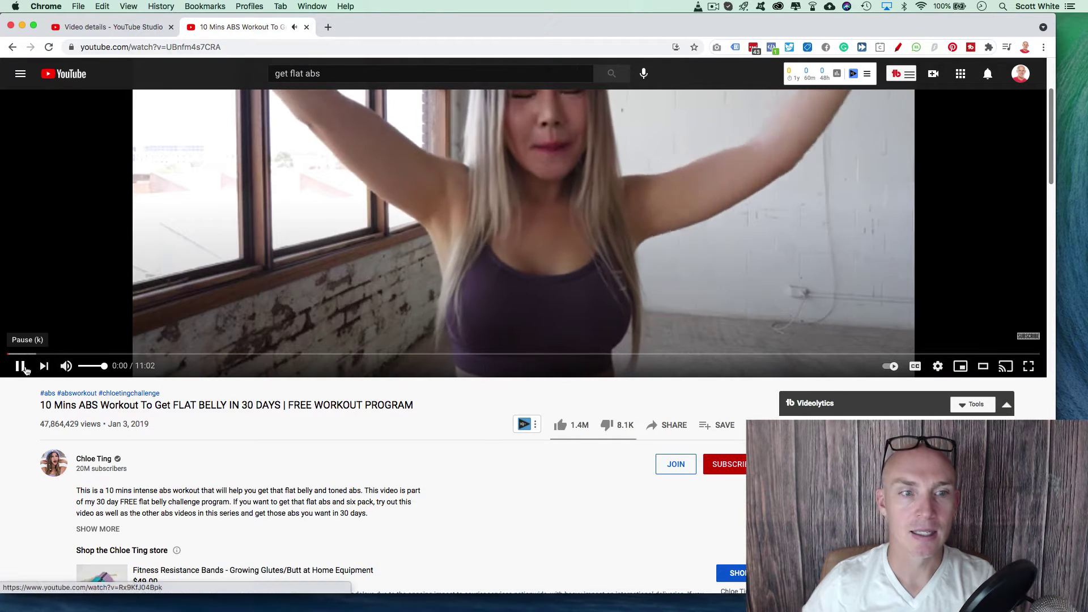
left_click(19, 366)
scroll(554, 345, "down", 5)
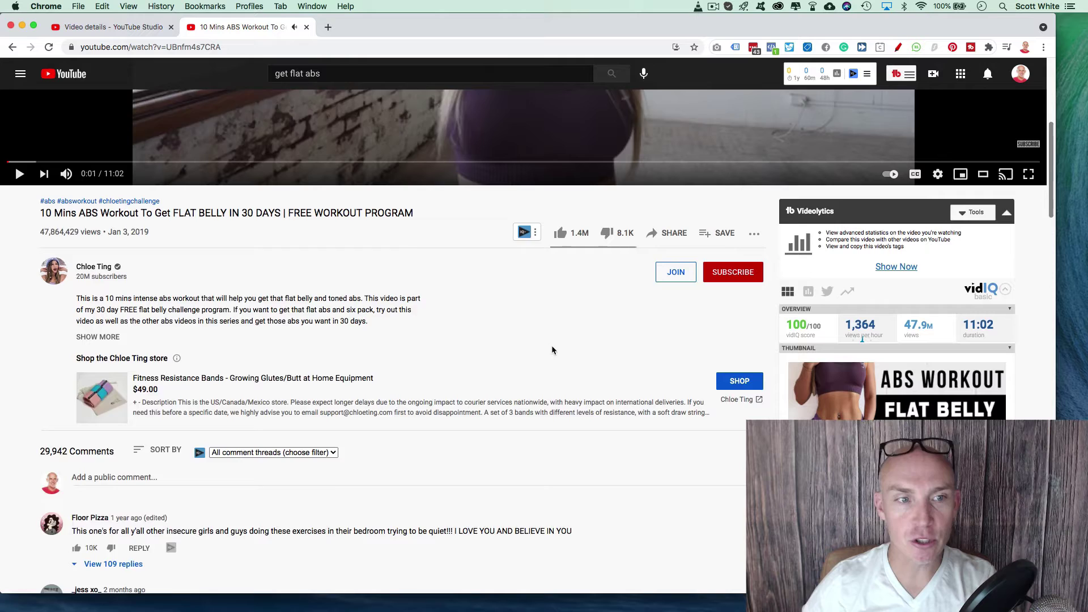
scroll(553, 347, "down", 7)
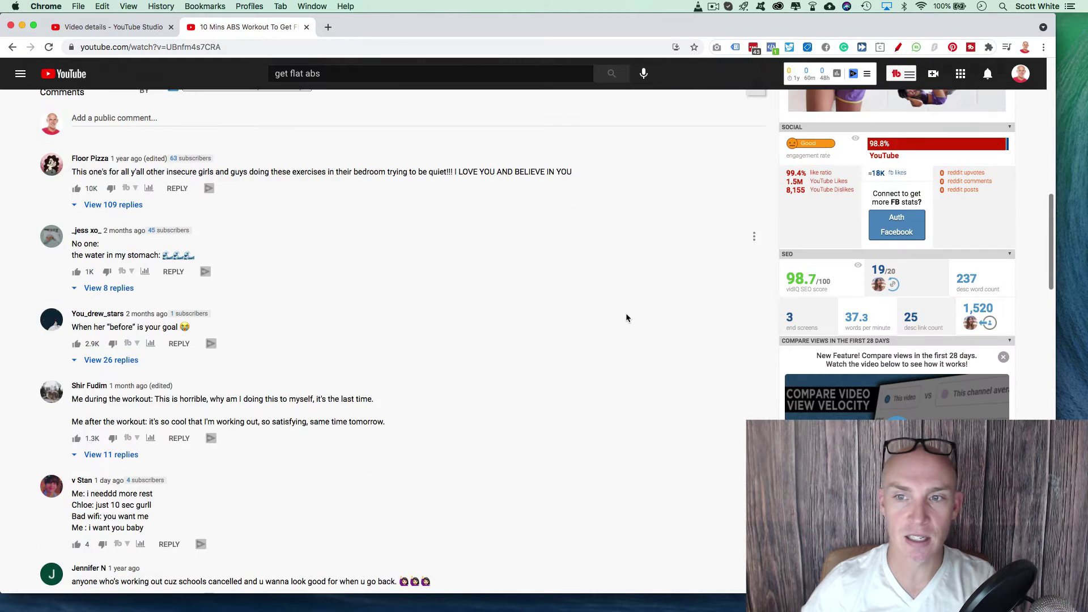
scroll(631, 321, "down", 9)
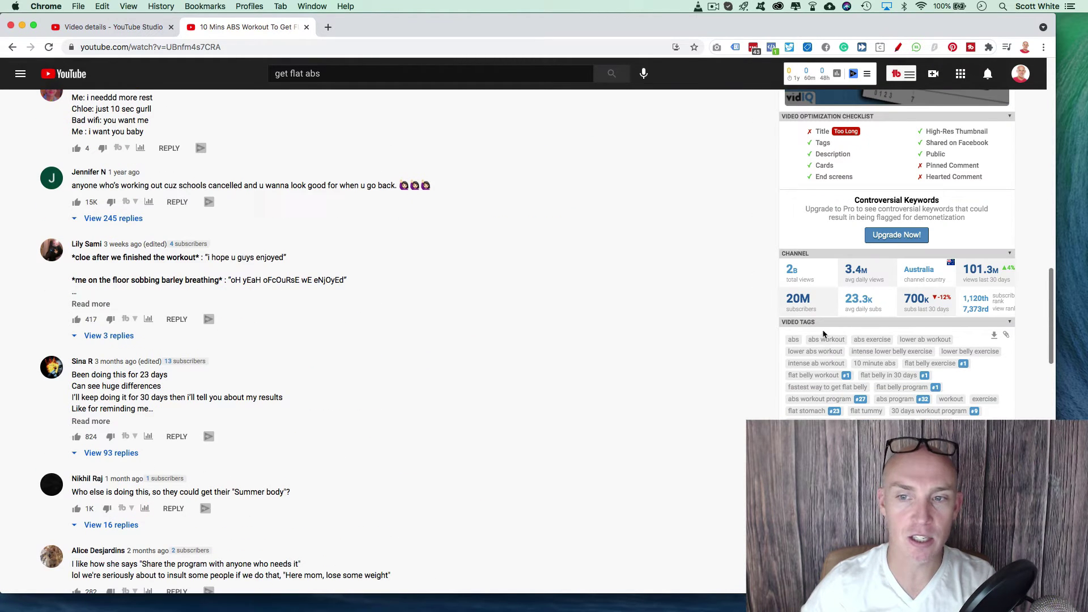
left_click(772, 48)
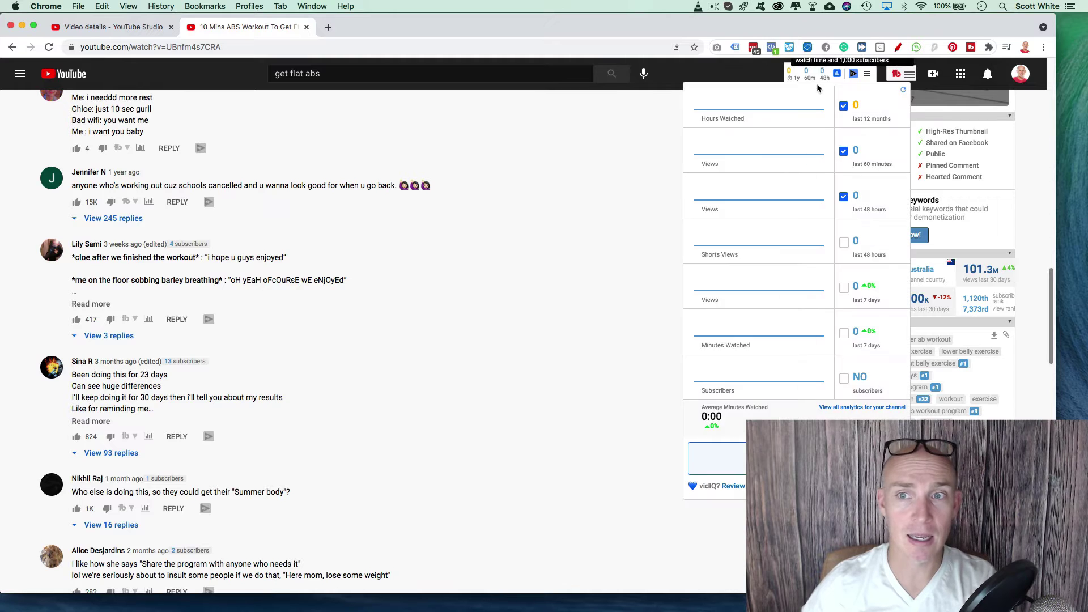
left_click(569, 214)
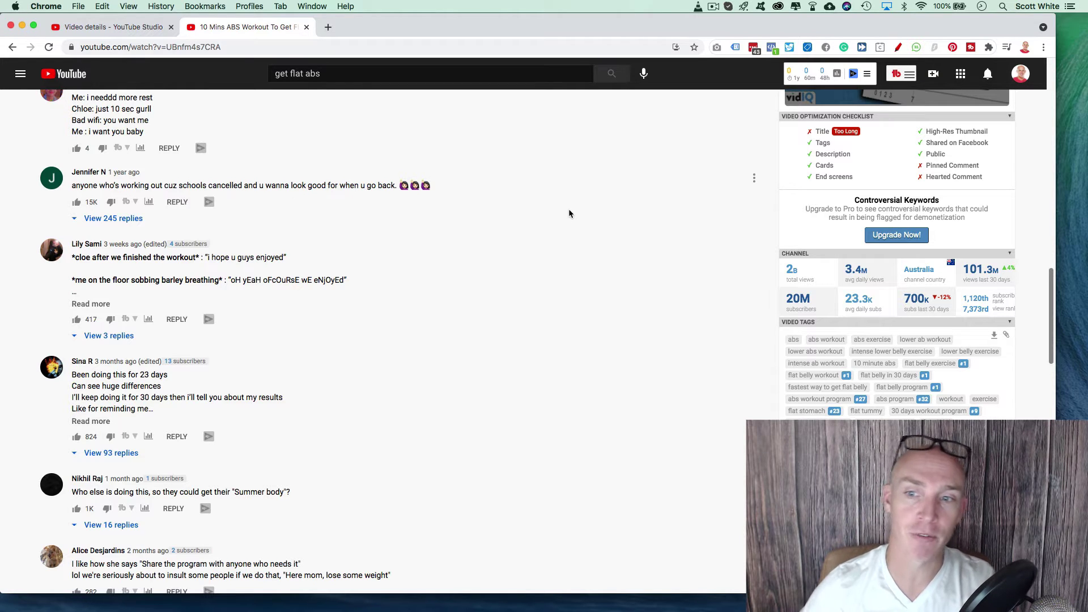
scroll(623, 259, "down", 1)
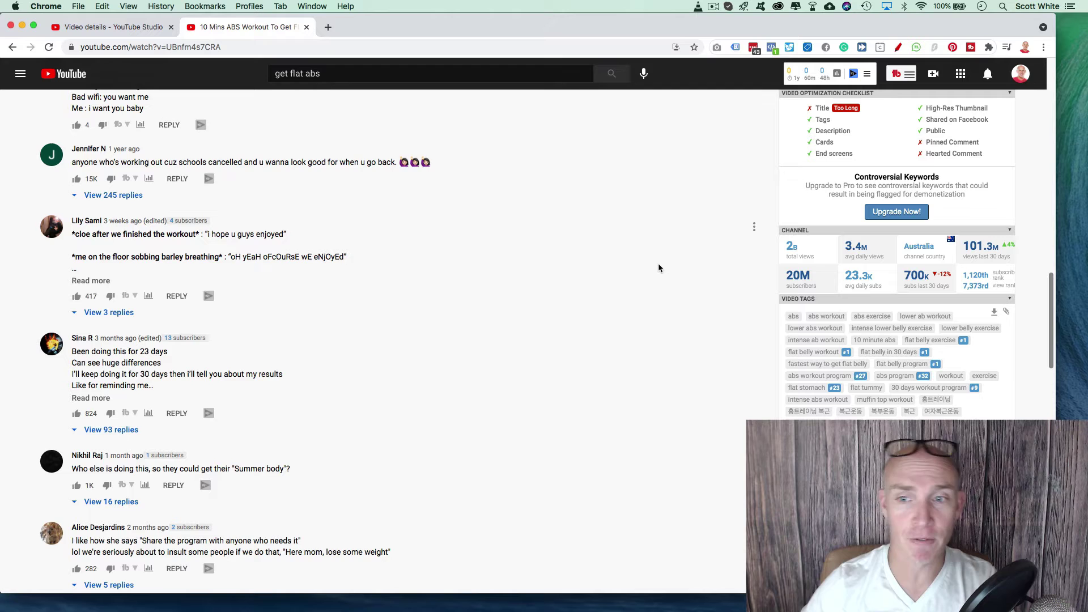
scroll(680, 283, "down", 1)
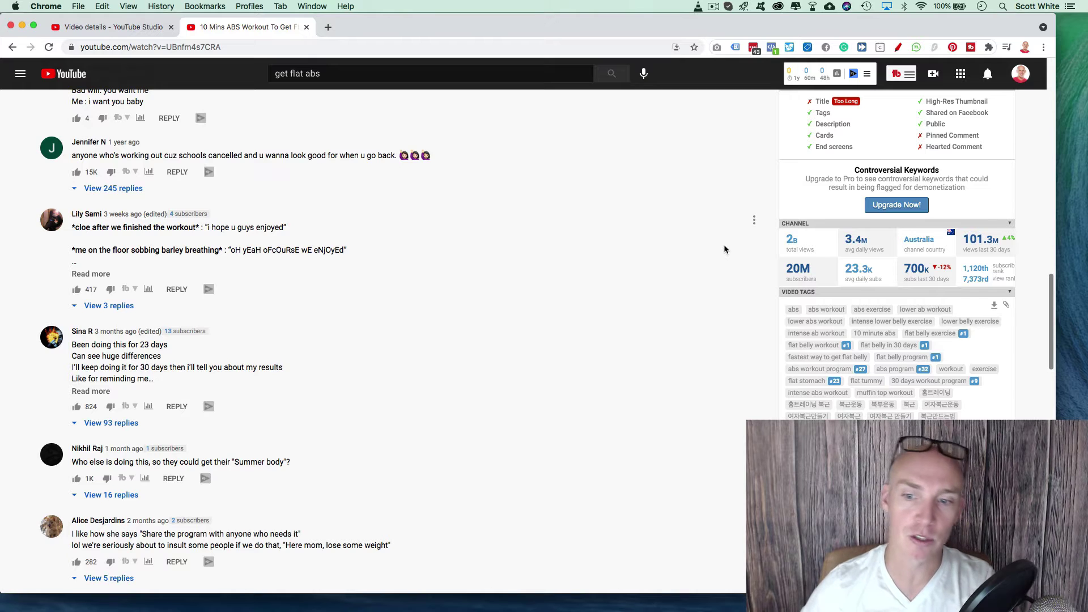
scroll(723, 248, "down", 1)
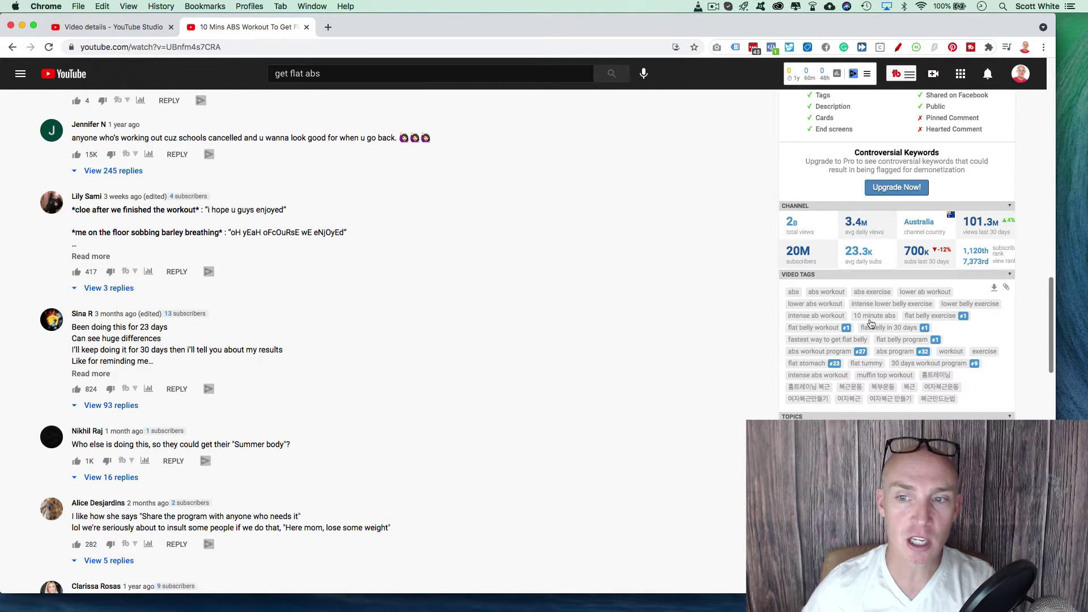
scroll(340, 221, "up", 10)
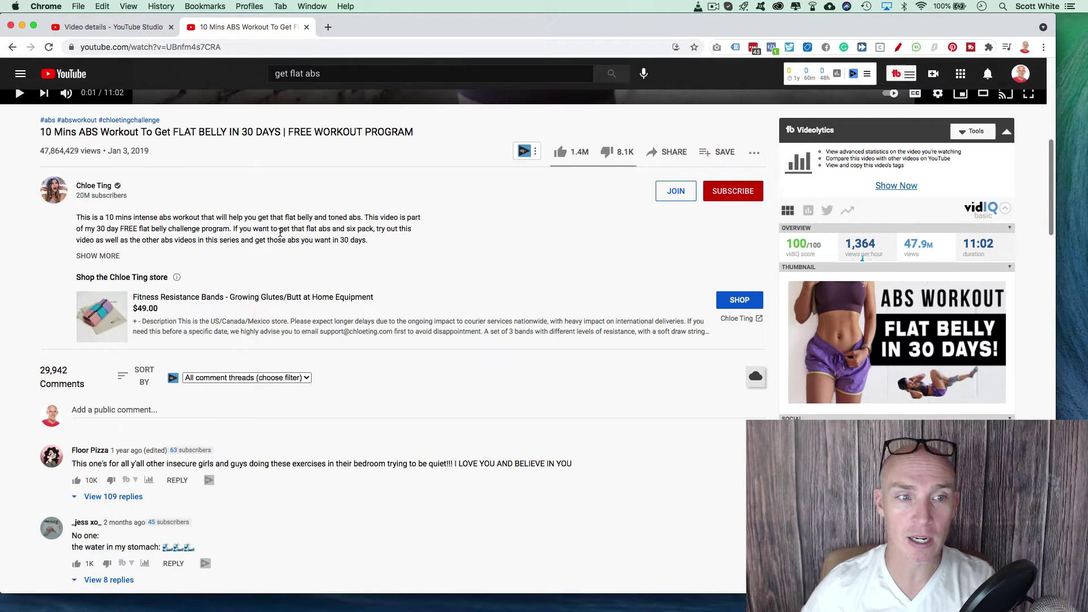
scroll(280, 233, "down", 10)
scroll(699, 325, "down", 4)
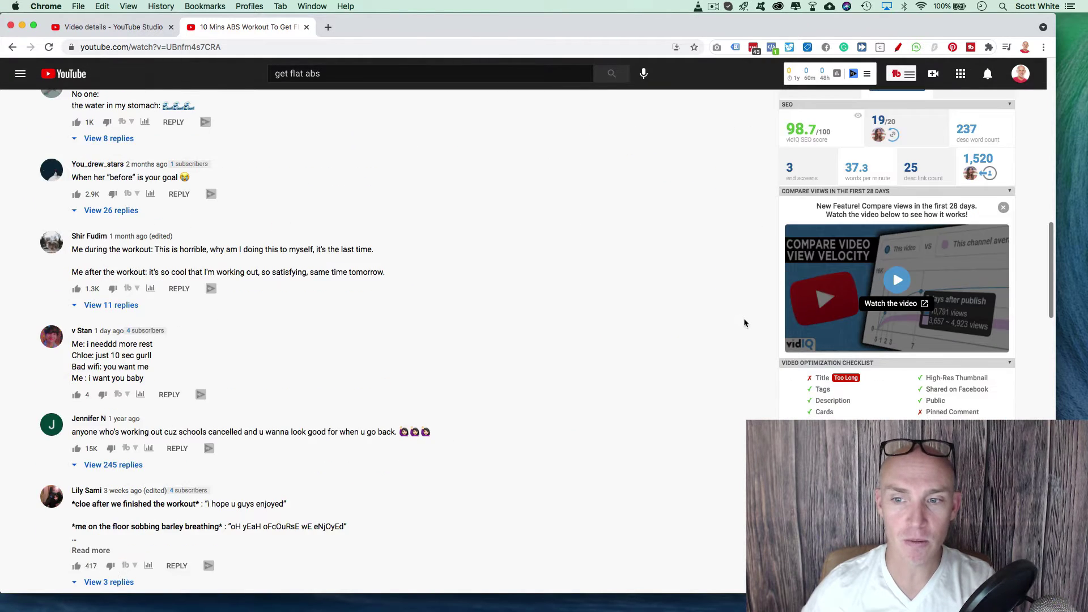
scroll(744, 322, "down", 3)
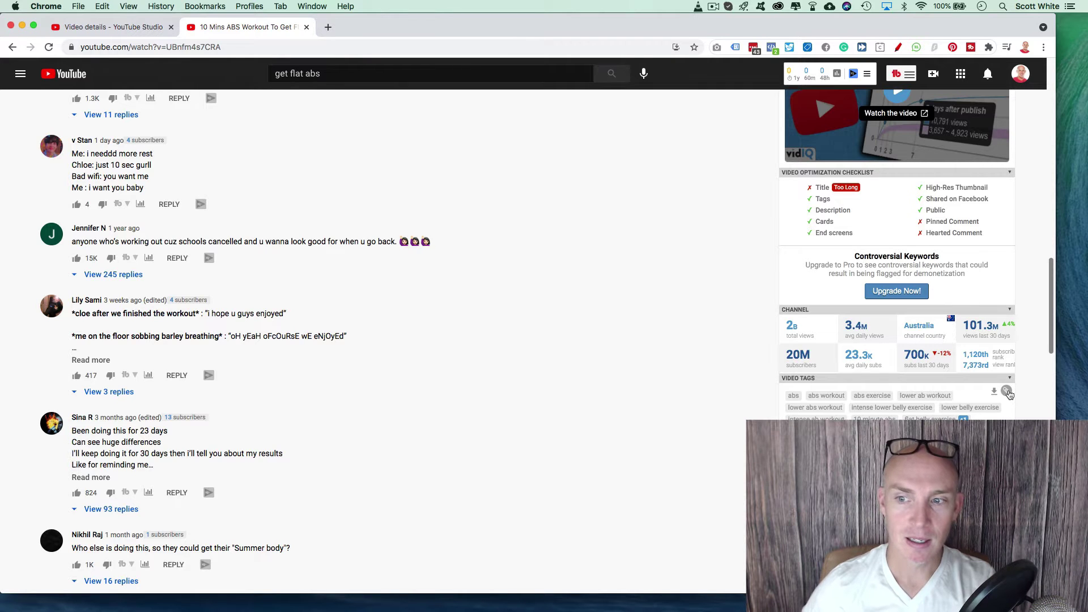
- Paste the competitor's copied tags into the FLAT ABS video's Tags field, reaching 545/500
left_click(110, 27)
left_click(407, 233)
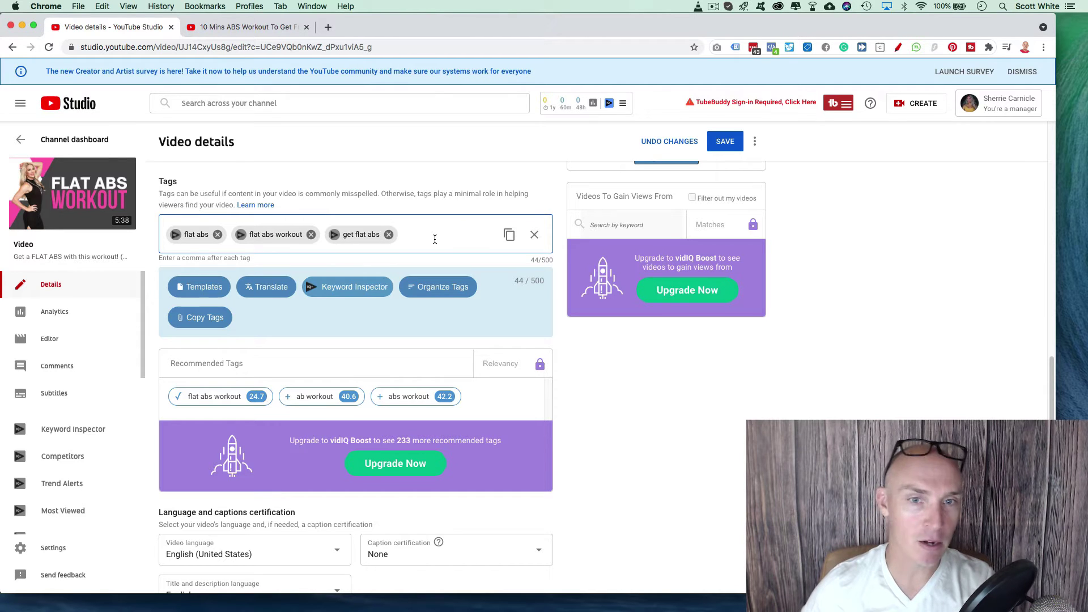
type("abs, abs workout, abs exercise, lower ab workout, lower abs workout, intense lower belly exercise, lower belly exercise, intense ab workout, 10 minute abs, flat belly exercise, flat belly workout, flat belly in 30 days, fastest way to get flat belly, flat belly program, abs workout program, abs program, workout, exercise, flat stomach, flat tummy, 30 days workout program, intense abs workout, muffin top workout, 홈트레이닝, 홈트레이닝 복근, 복근운동, 복부운동, 복근, 여자복근운동, 여자복근만들기, 여자복근, 여자복근 만들기, 복근만드는법")
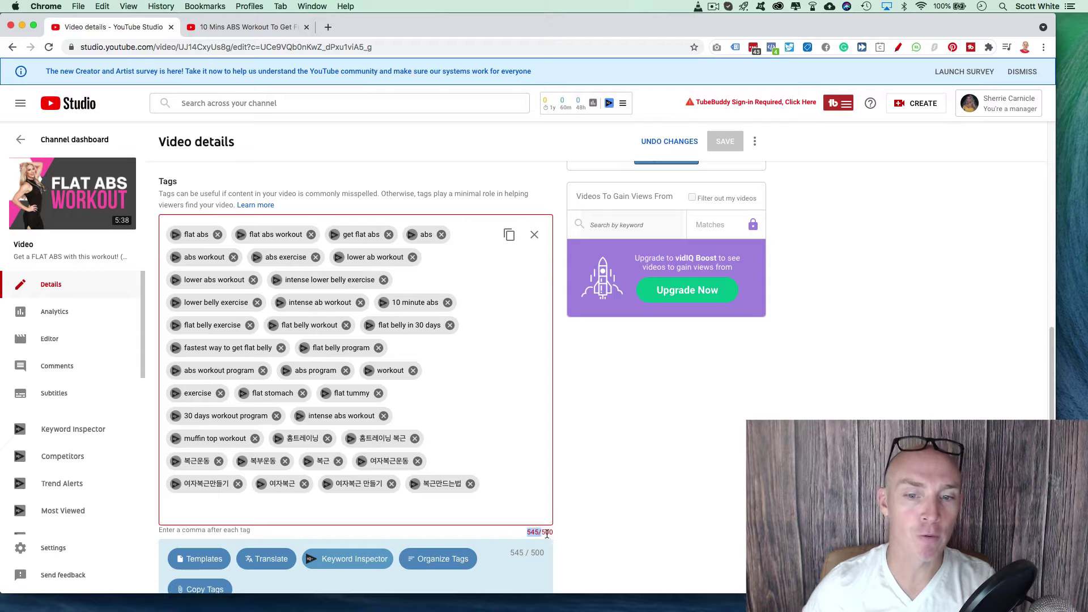
- Remove the exercise, 10 minute abs, workout, 복근만드는법 and 여자복근 만들기 tags, then select 여자복근's text
left_click(550, 534)
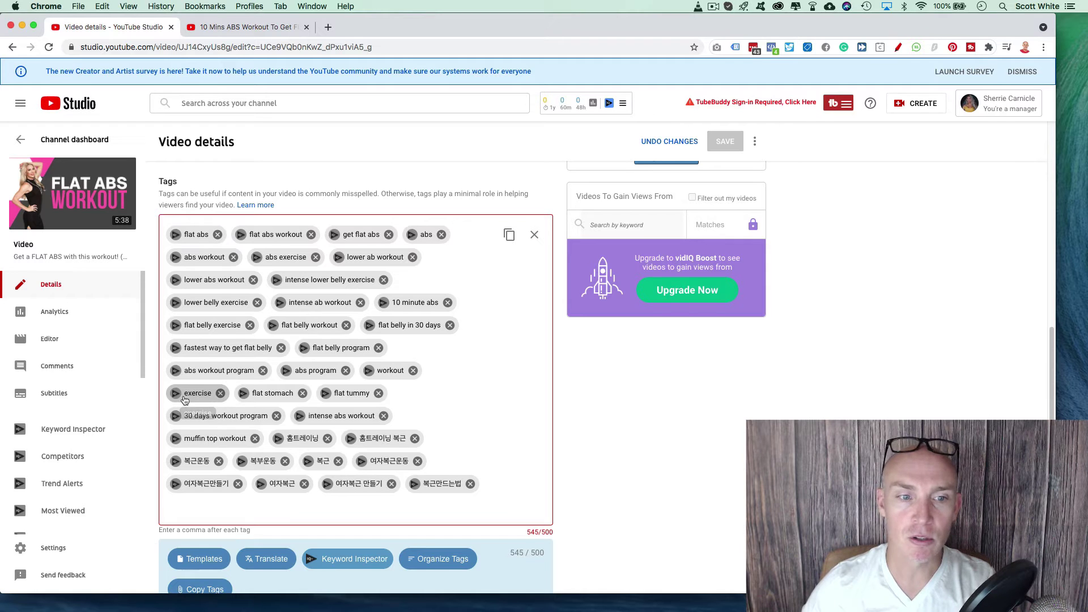
left_click(220, 393)
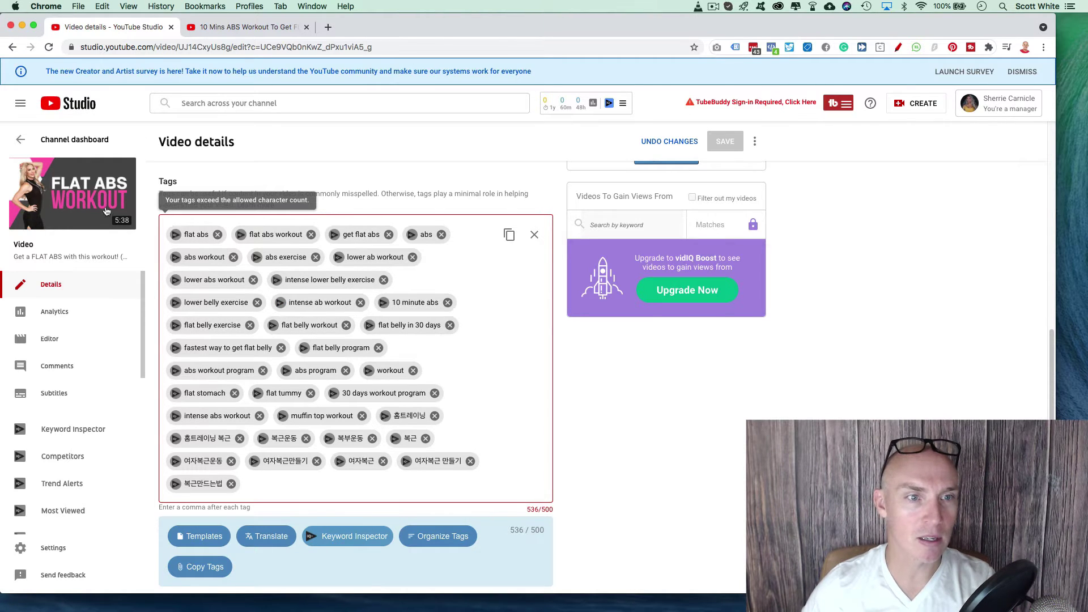
left_click(447, 303)
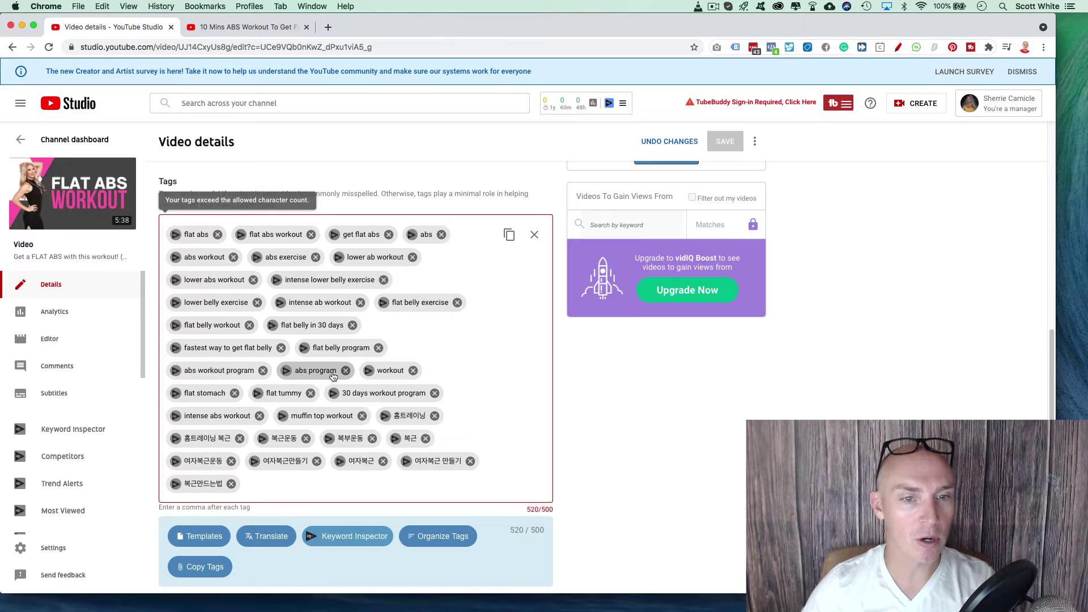
left_click(413, 371)
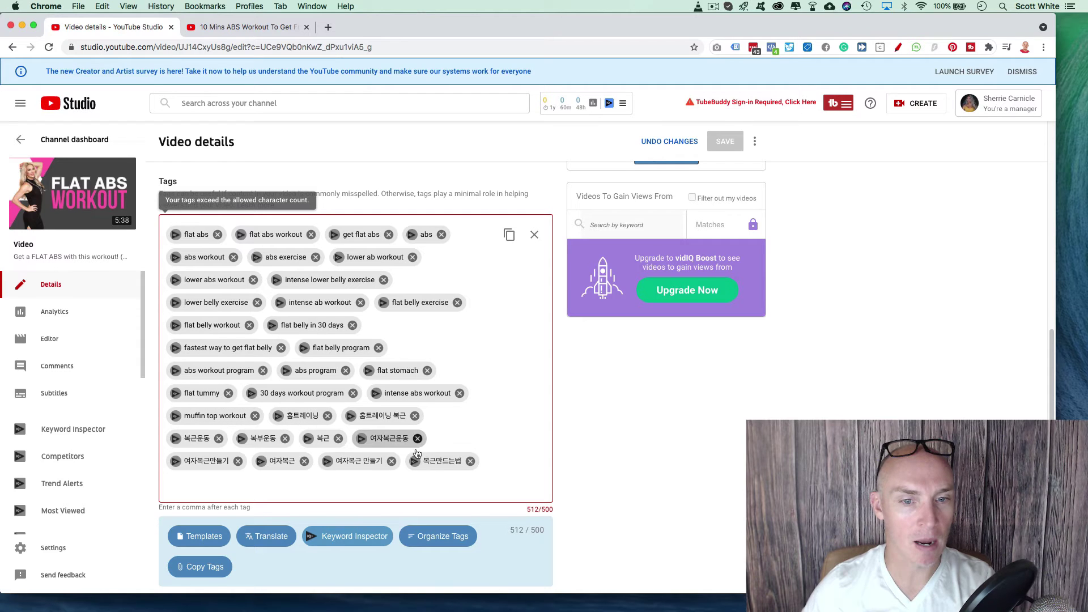
left_click(470, 461)
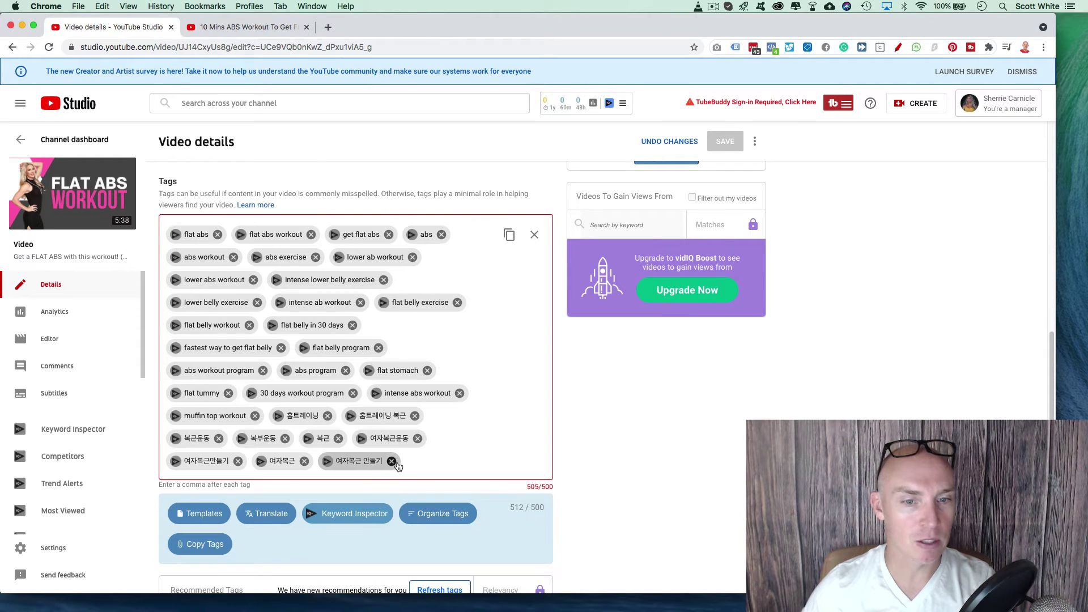
left_click(392, 461)
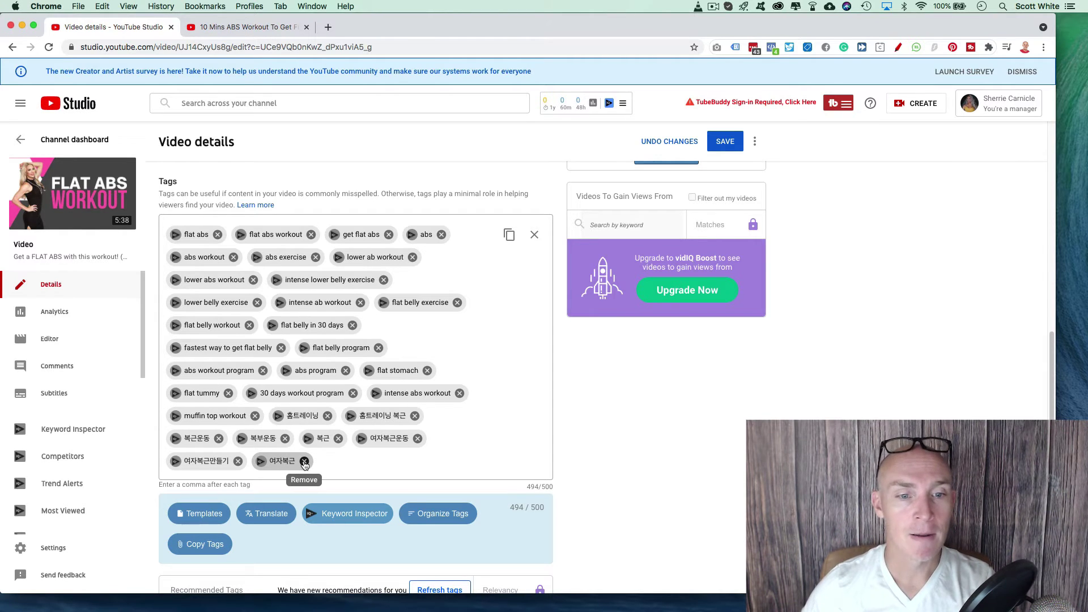
left_click(277, 462)
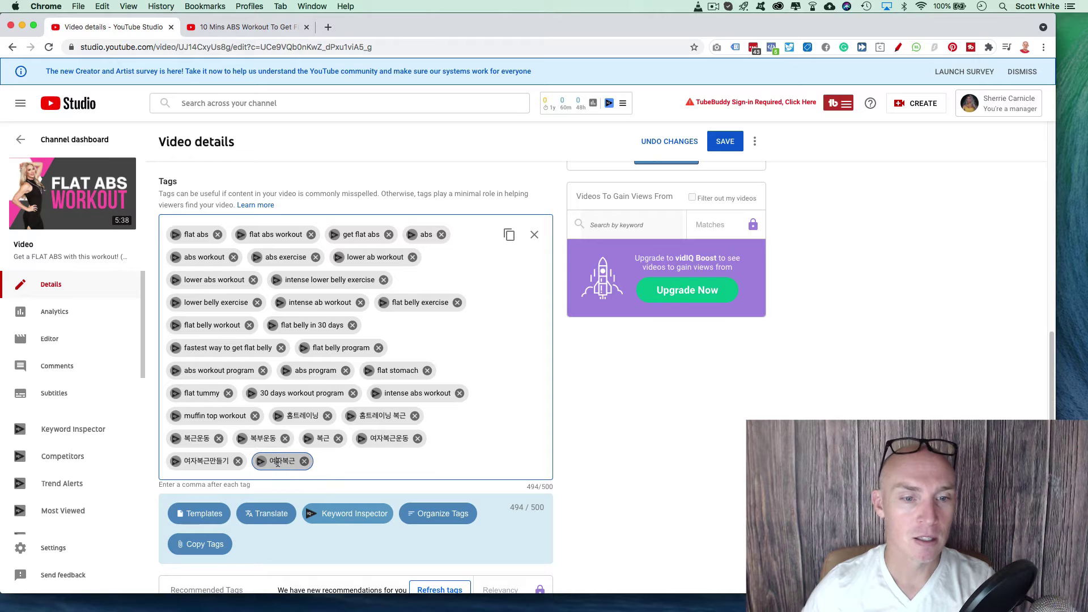
double_click(277, 462)
key("super+c")
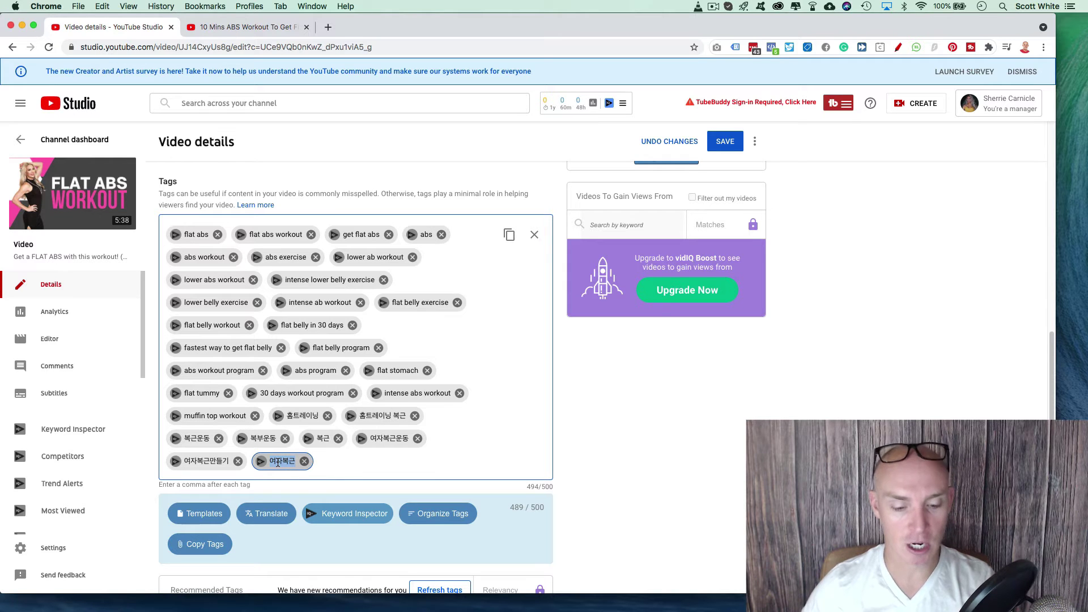
- Open Google Translate and paste in the copied 여자복근 tag to translate it
left_click(328, 27)
type("google tan")
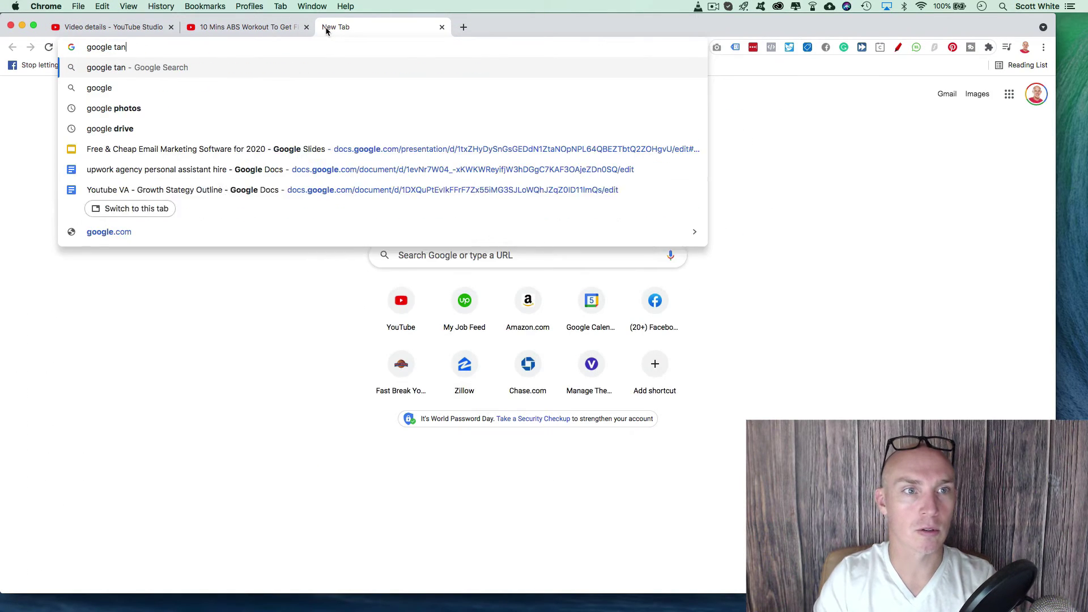
type("slate")
key("Return")
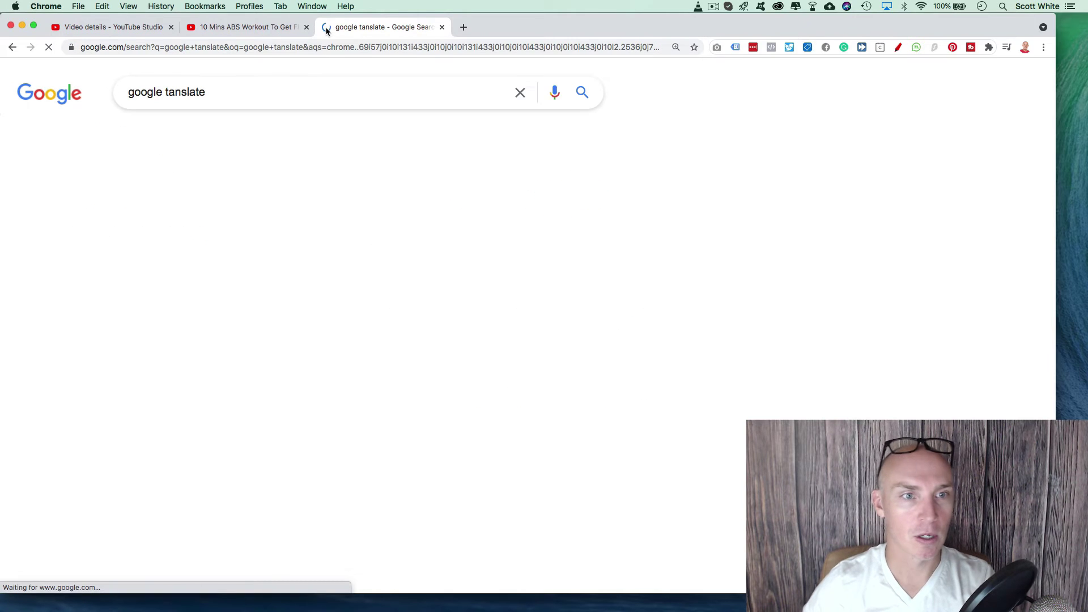
left_click(237, 295)
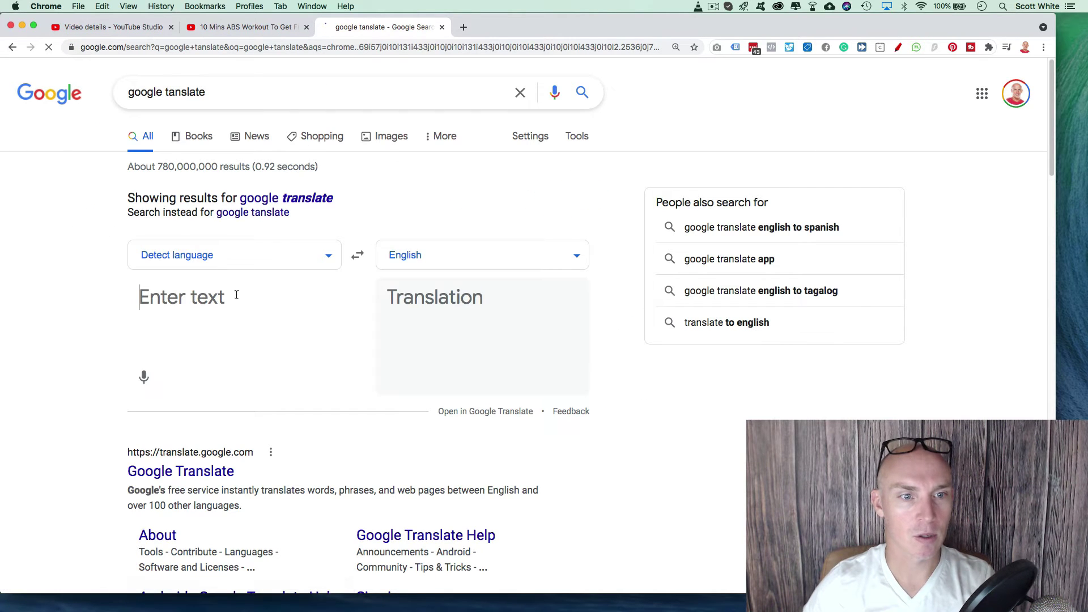
key("super+v")
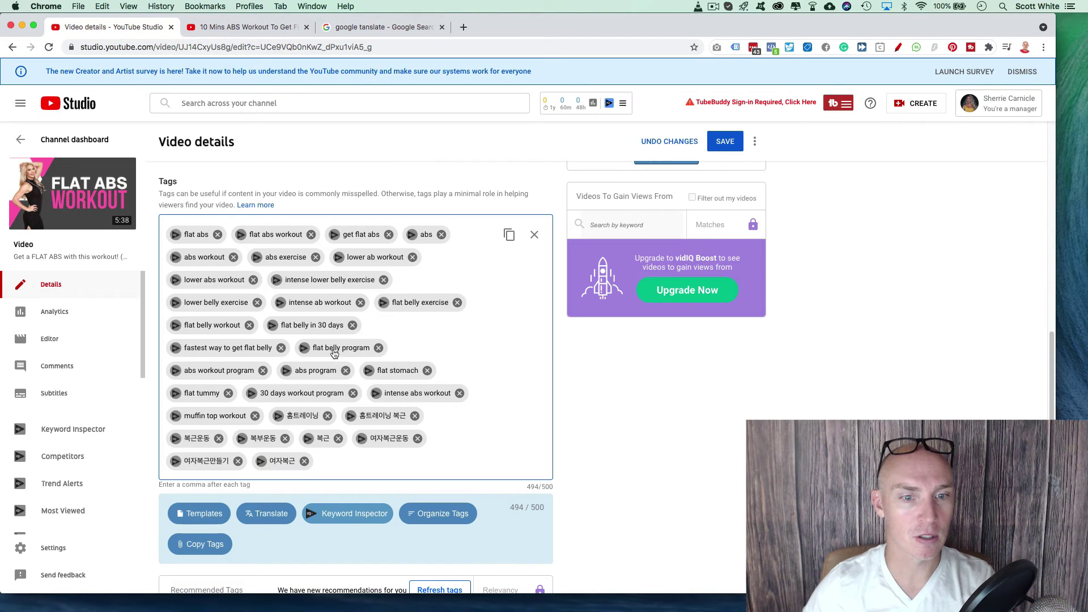
- Copy the 홈트레이닝 tag text and paste it into Google Translate
double_click(305, 416)
key("super+c")
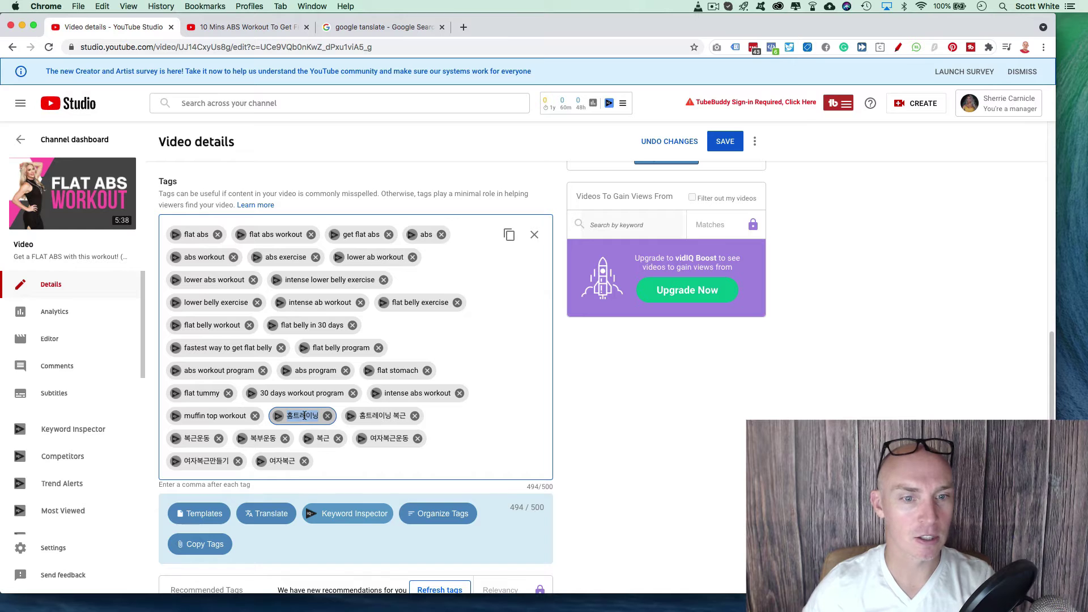
left_click(374, 33)
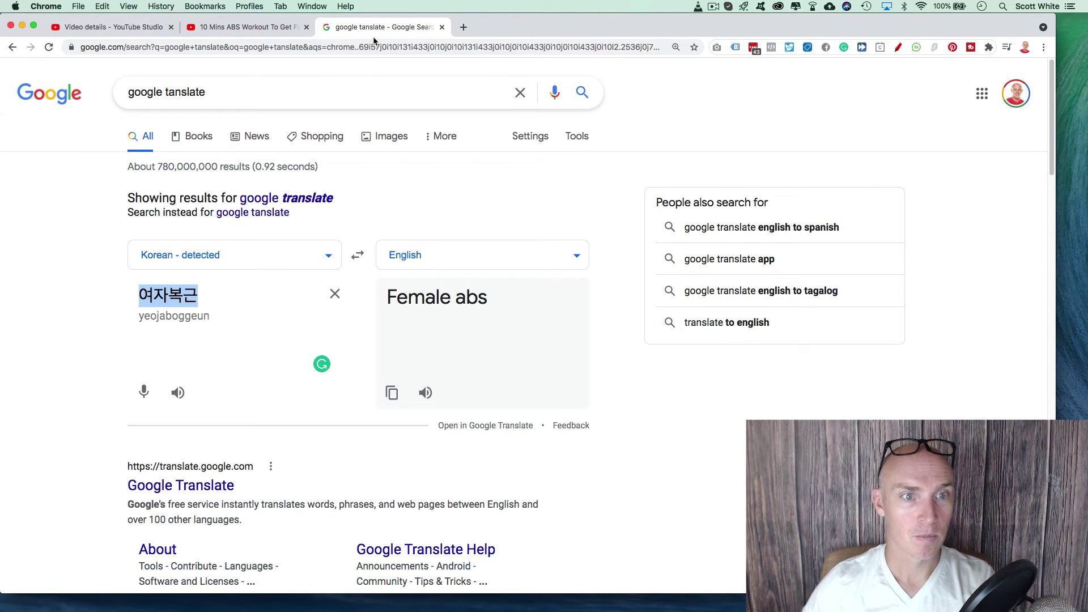
key("super+v")
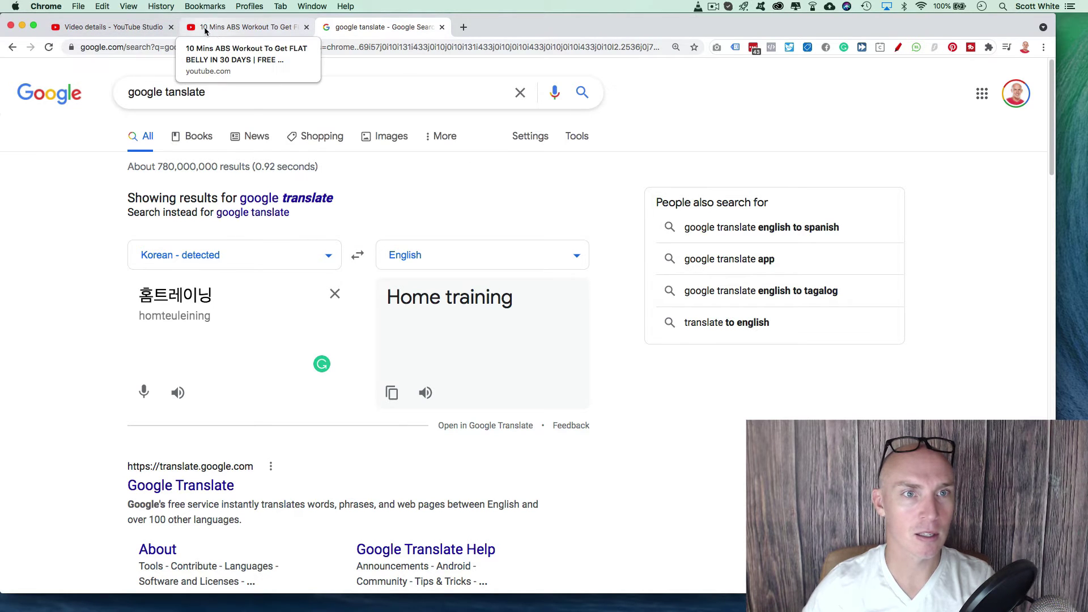
left_click(226, 28)
left_click(113, 28)
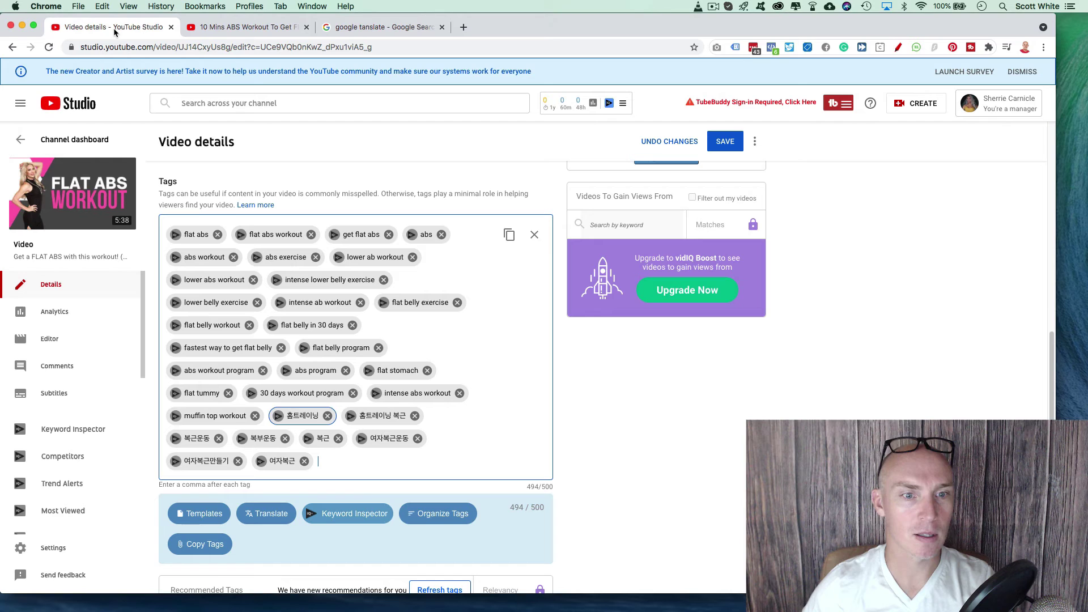
double_click(302, 416)
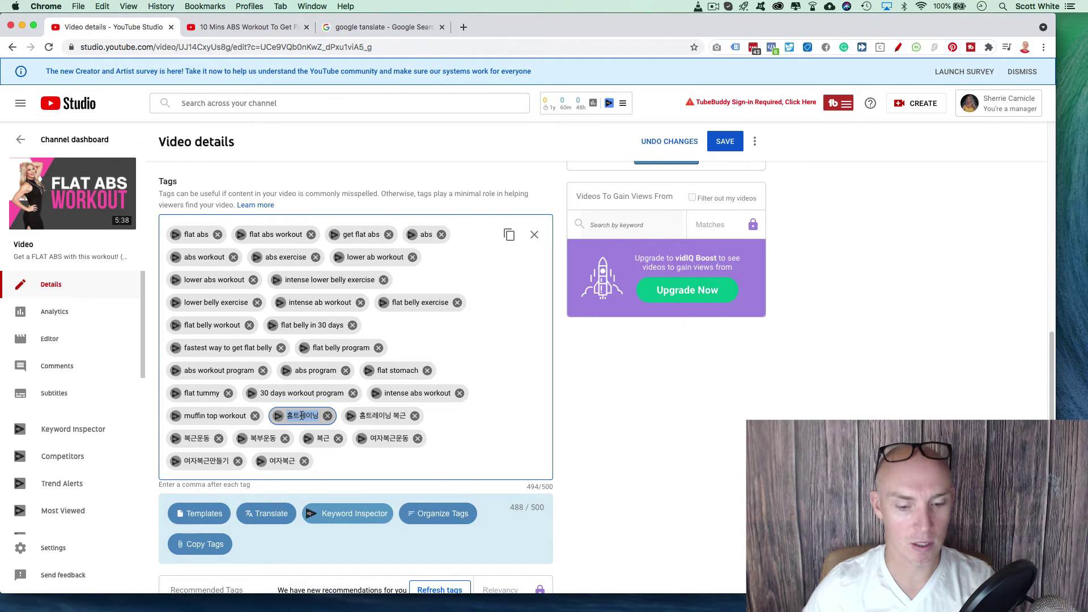
key("super+c")
left_click(386, 27)
left_click(224, 297)
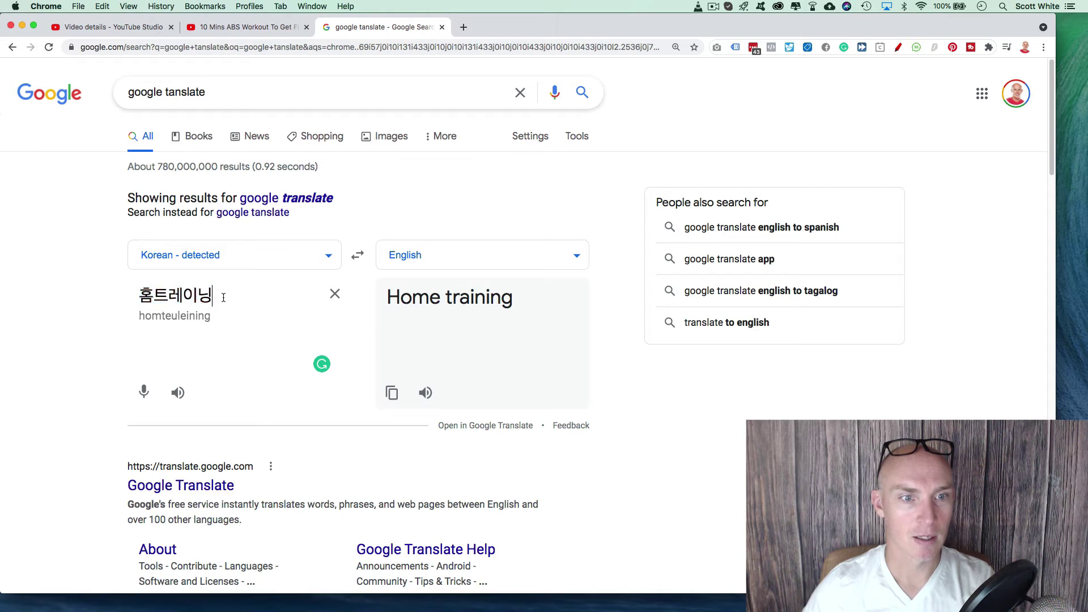
double_click(224, 297)
left_click(224, 297)
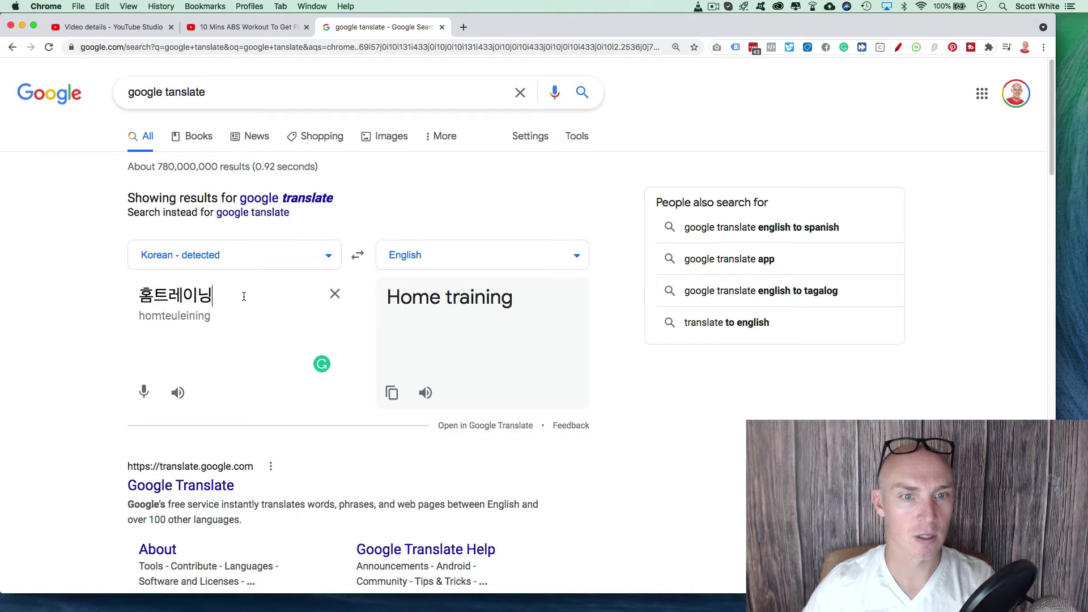
- Remove the 홈트레이닝 tag and translate 홈트레이닝 복근, which means 'Home Training Abs'
left_click(254, 28)
left_click(114, 27)
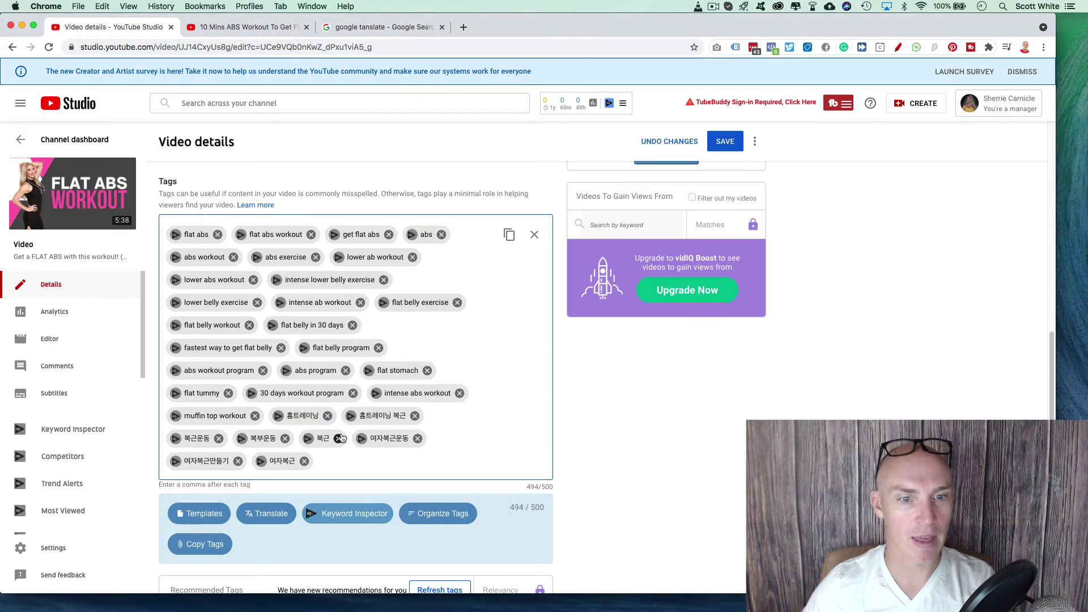
left_click(328, 417)
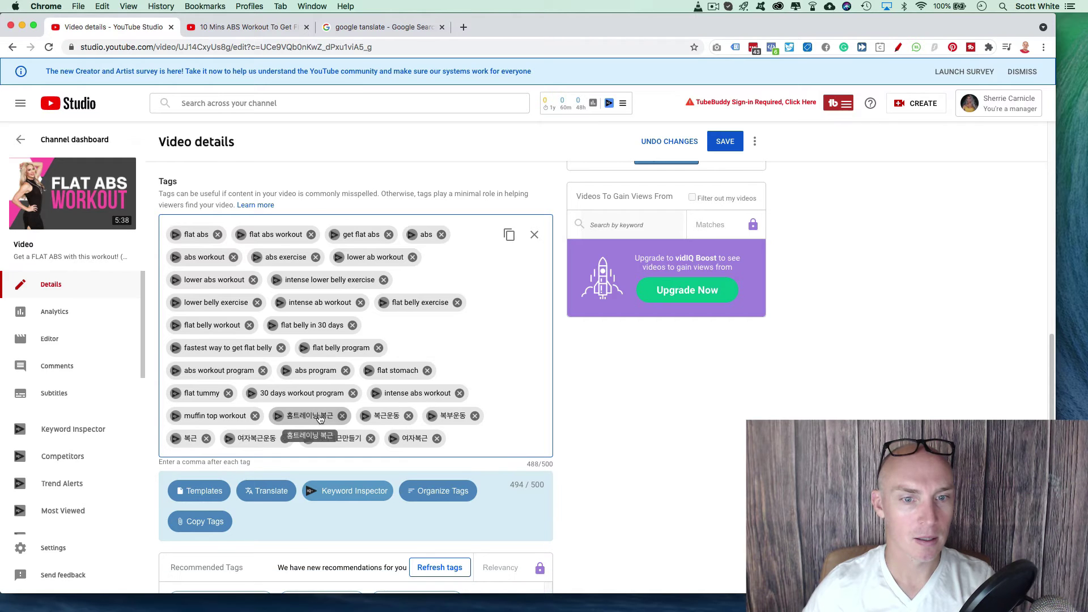
double_click(317, 416)
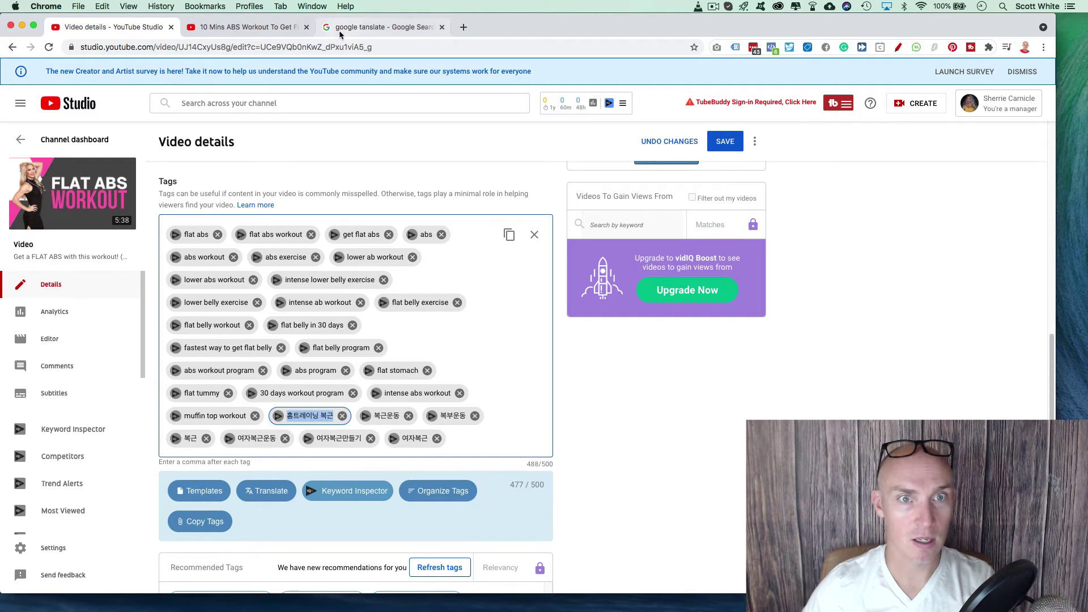
left_click(368, 26)
left_click(227, 91)
left_click(163, 326)
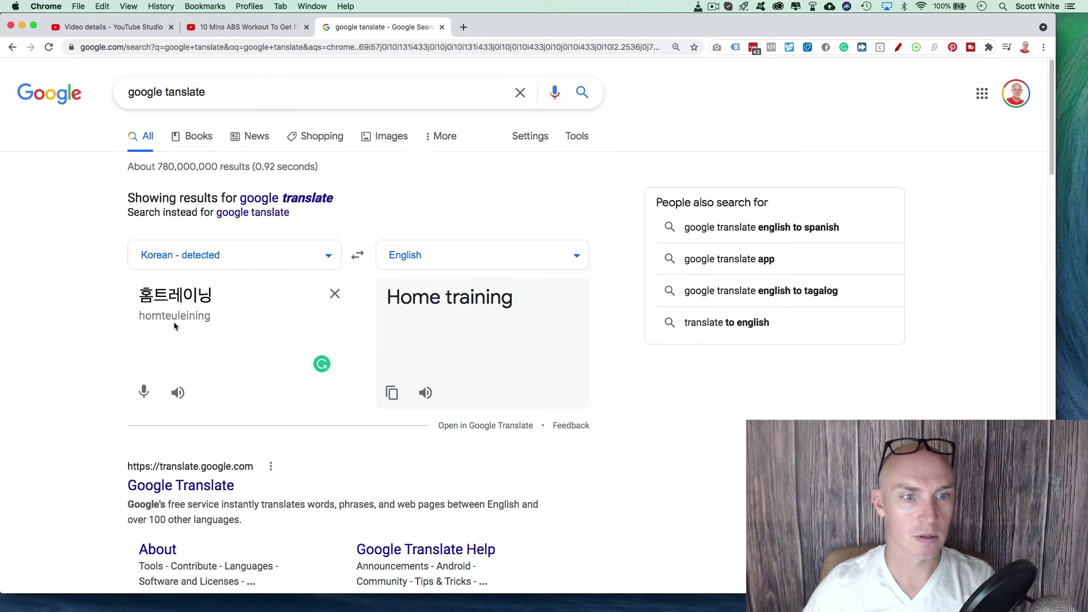
key("super+a")
key("super+v")
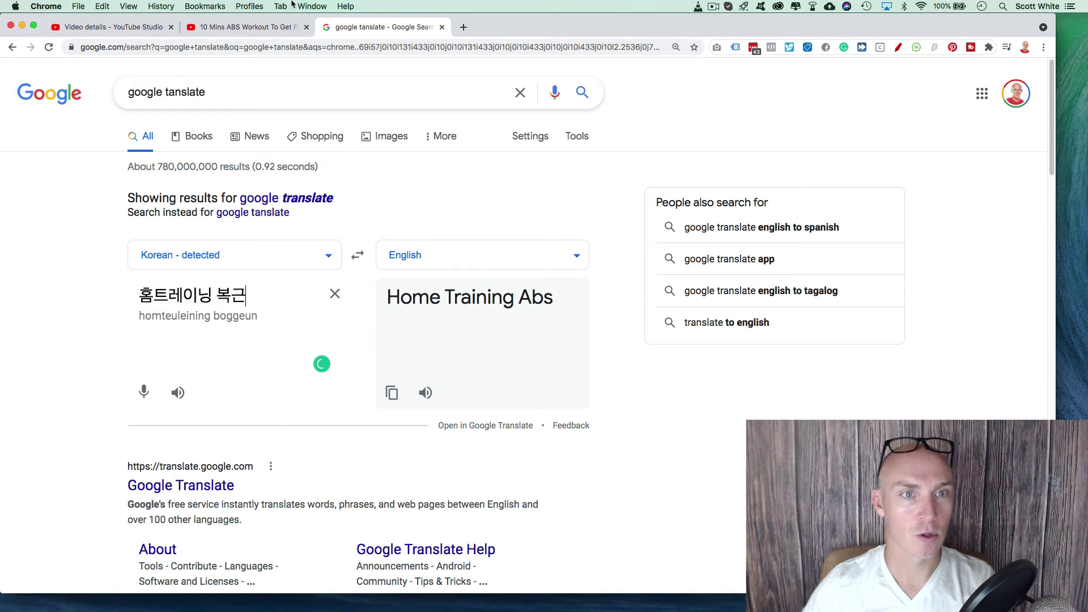
- Translate the 복근운동 tag, which means 'abdominal workout'
left_click(249, 26)
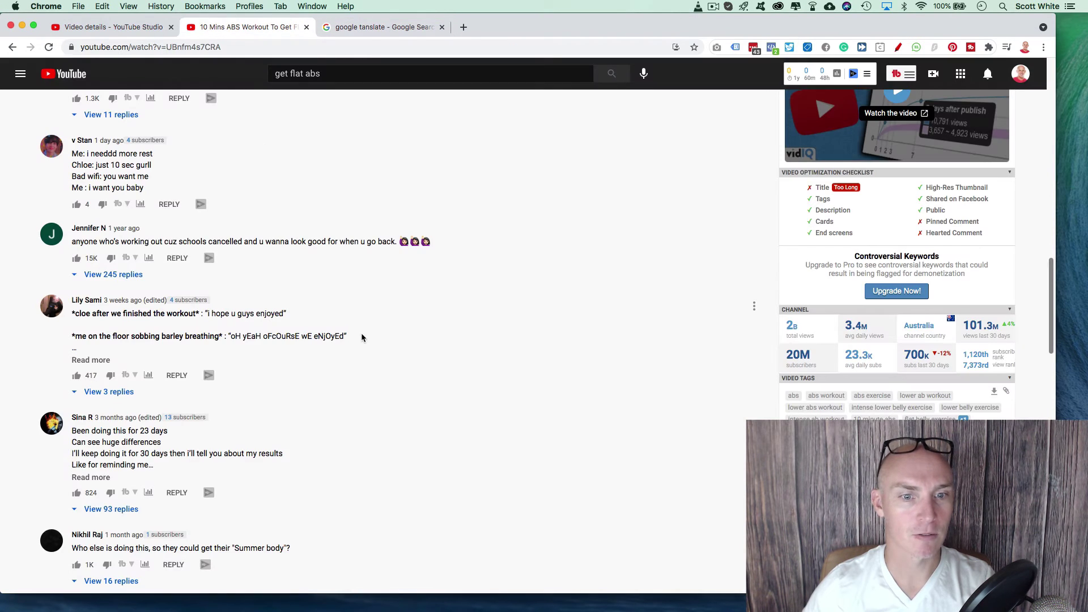
left_click(138, 28)
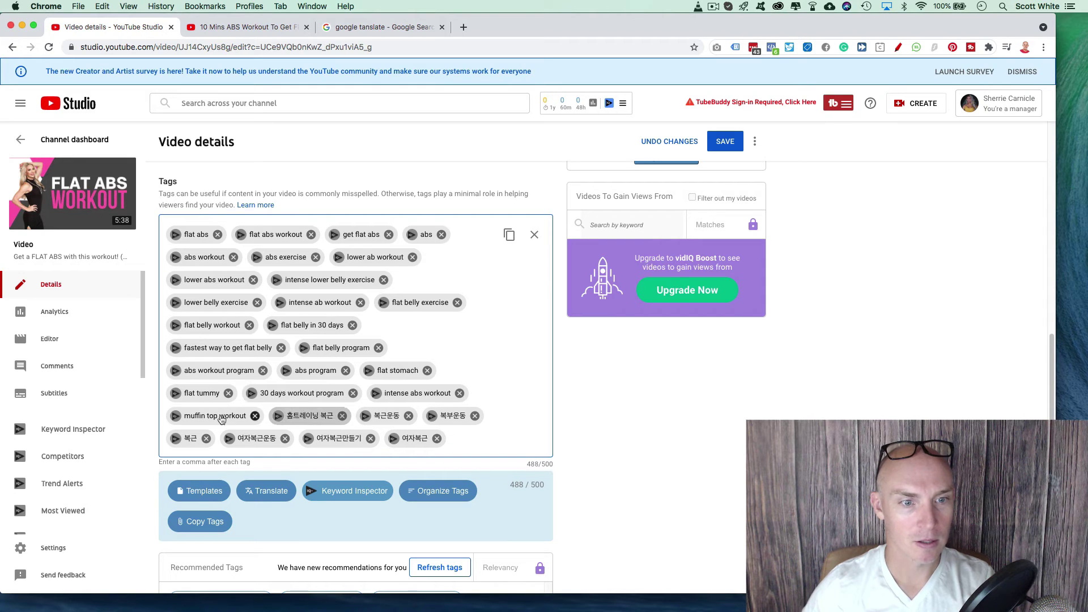
double_click(386, 415)
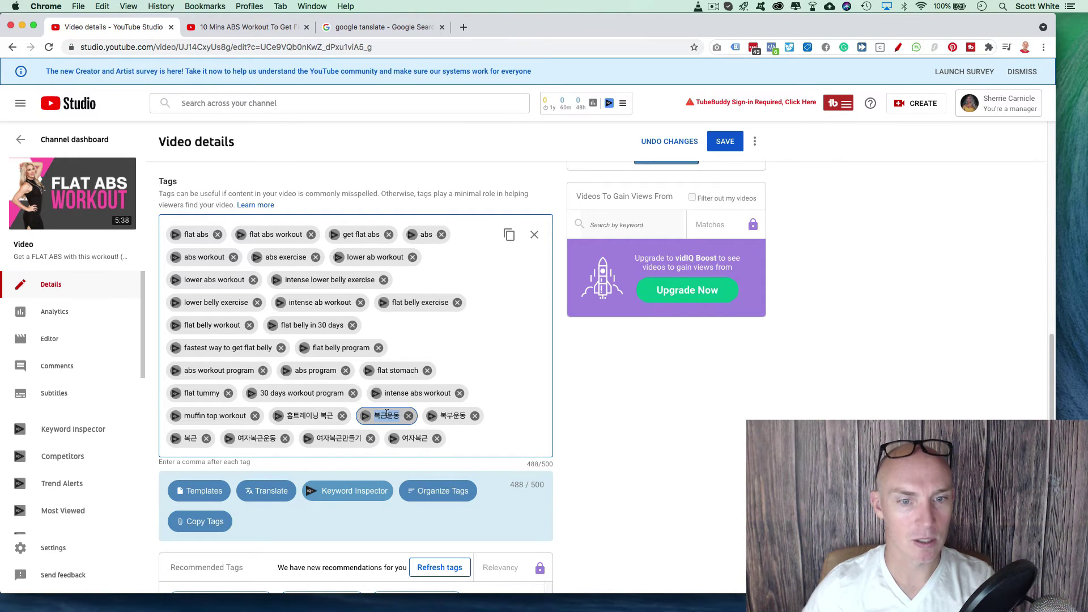
left_click(362, 28)
key("super+v")
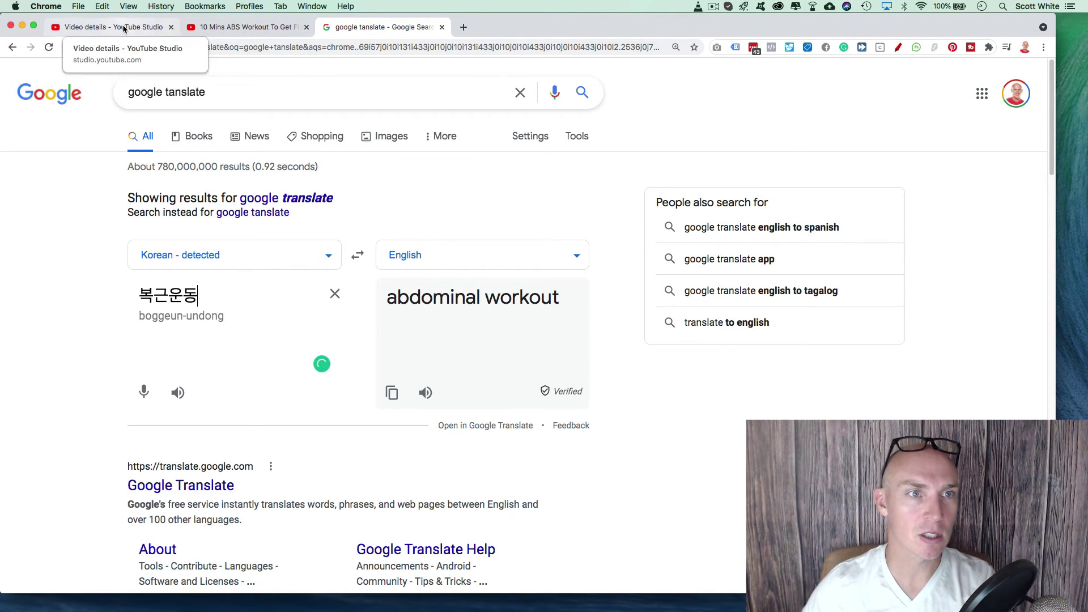
- Copy the competitor's channel name from the 10 Mins ABS Workout video page
left_click(196, 29)
scroll(215, 216, "up", 15)
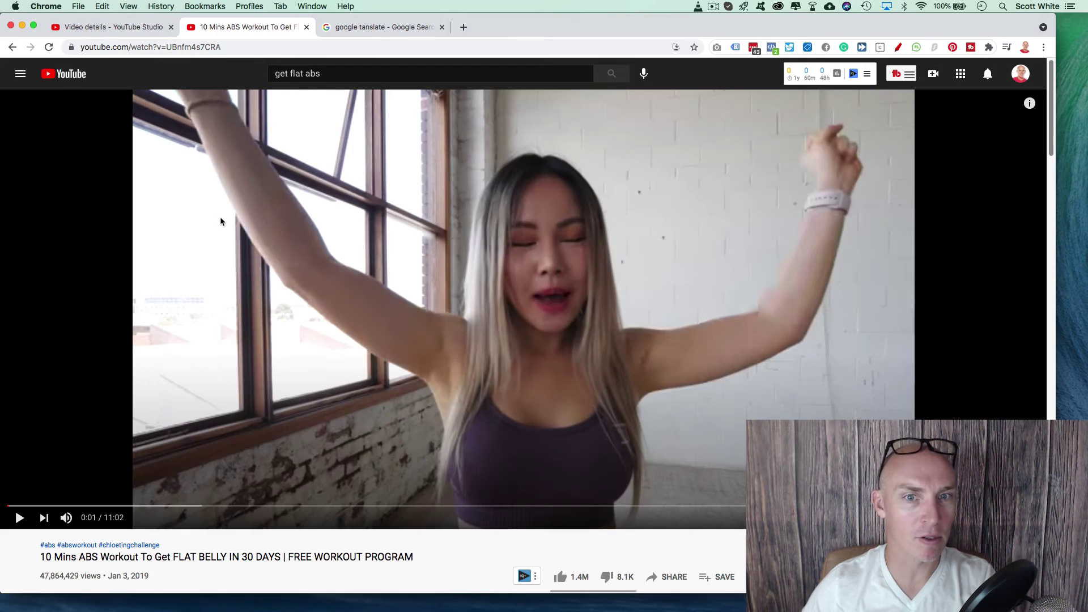
scroll(227, 215, "down", 5)
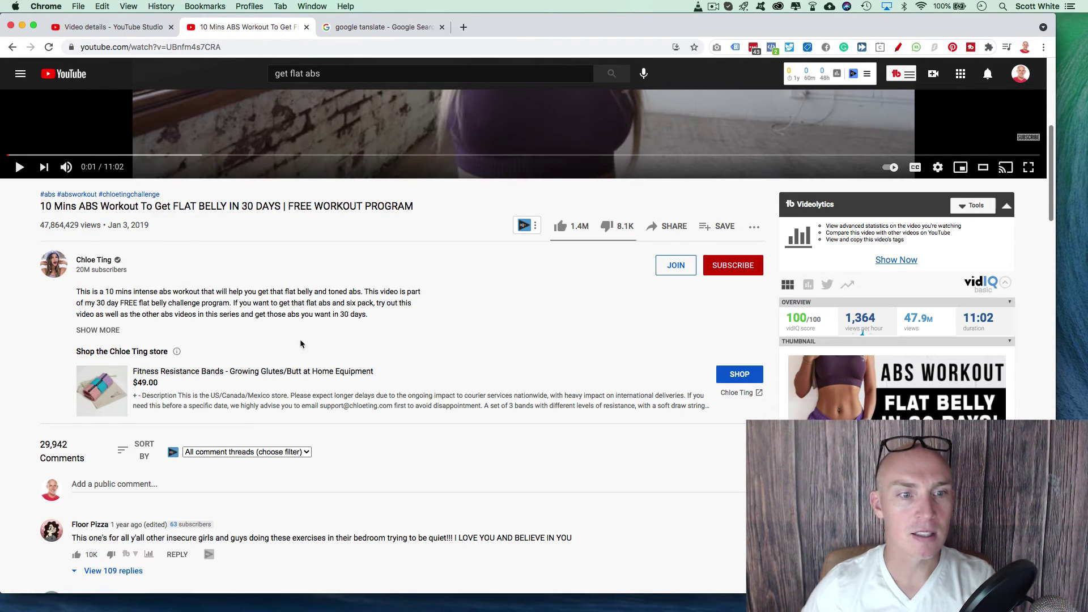
scroll(310, 308, "up", 6)
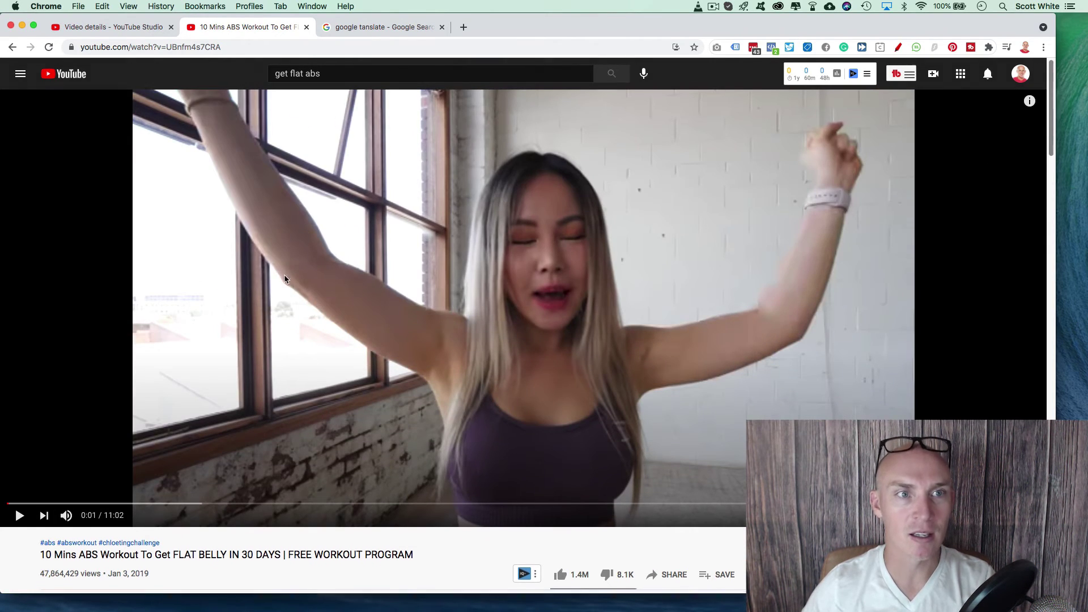
scroll(284, 274, "down", 6)
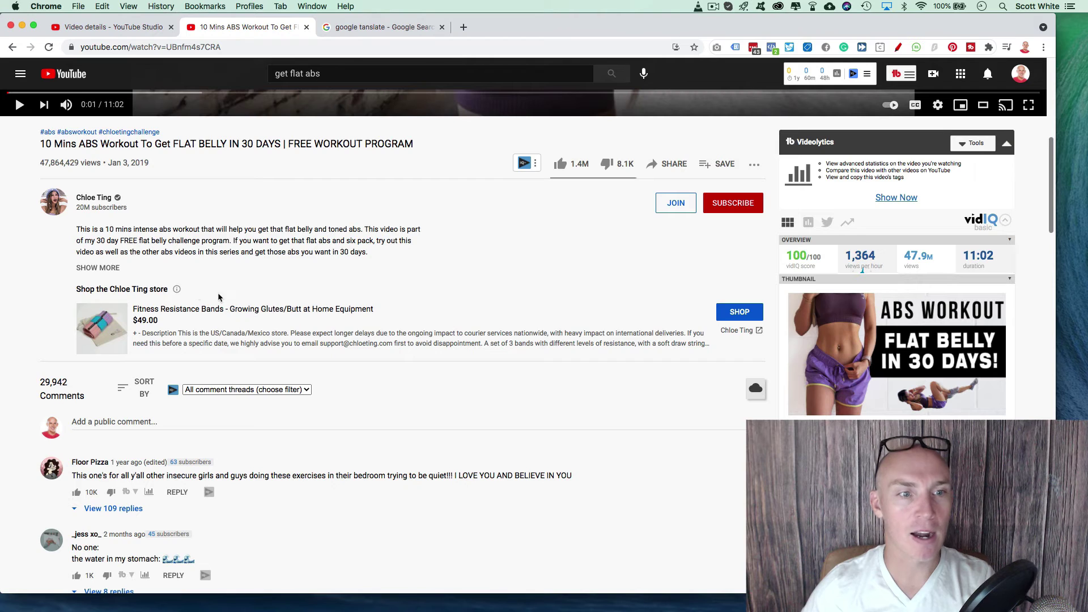
right_click(90, 199)
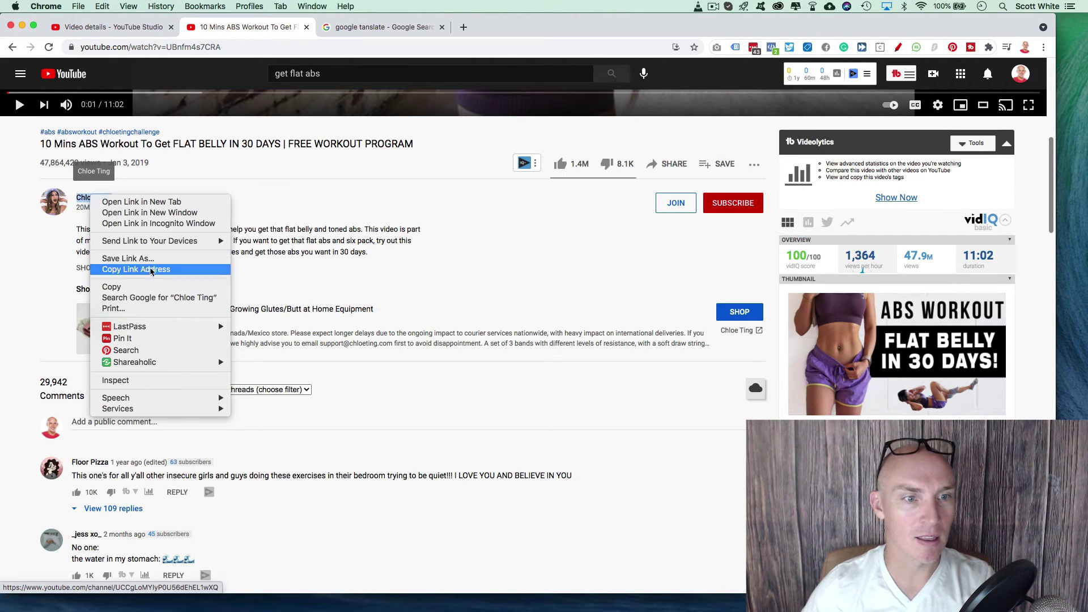
left_click(111, 287)
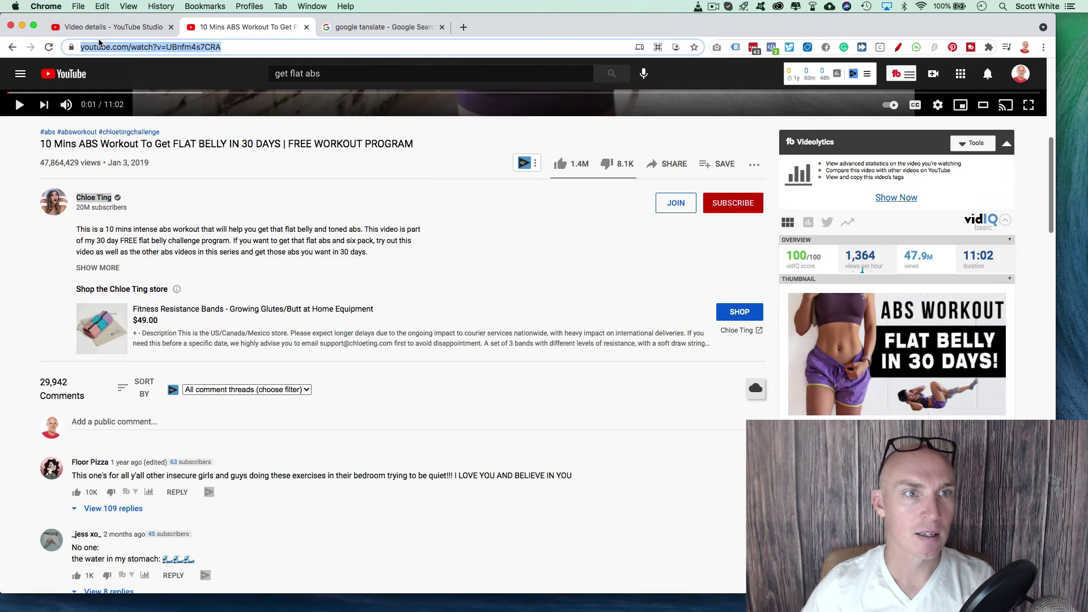
left_click(114, 26)
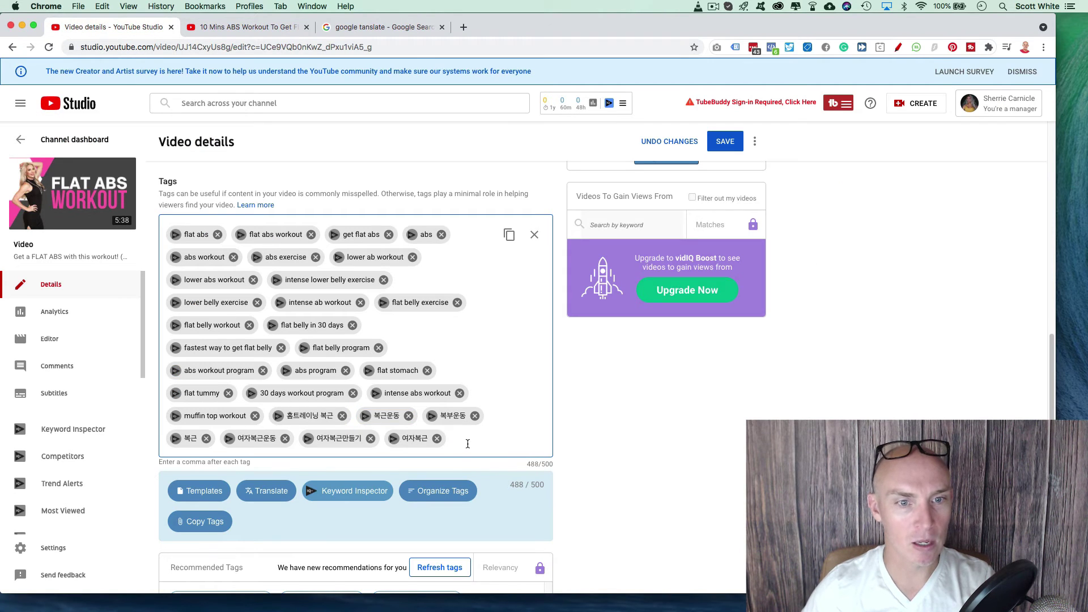
- Add the competitor's channel name as a tag (501/500) and translate the 복근 tag
key("super+v")
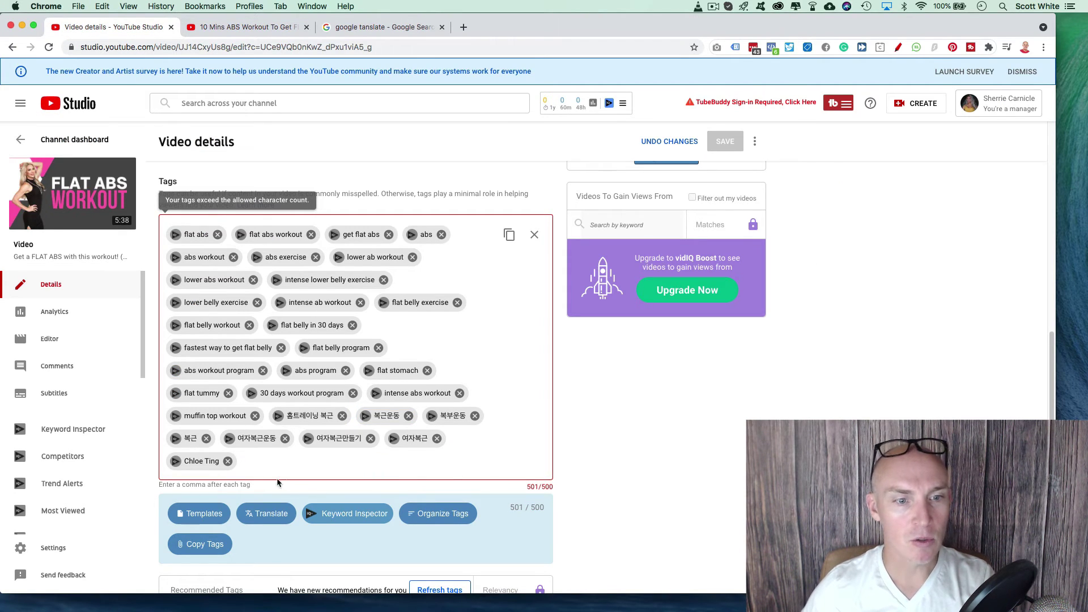
double_click(189, 438)
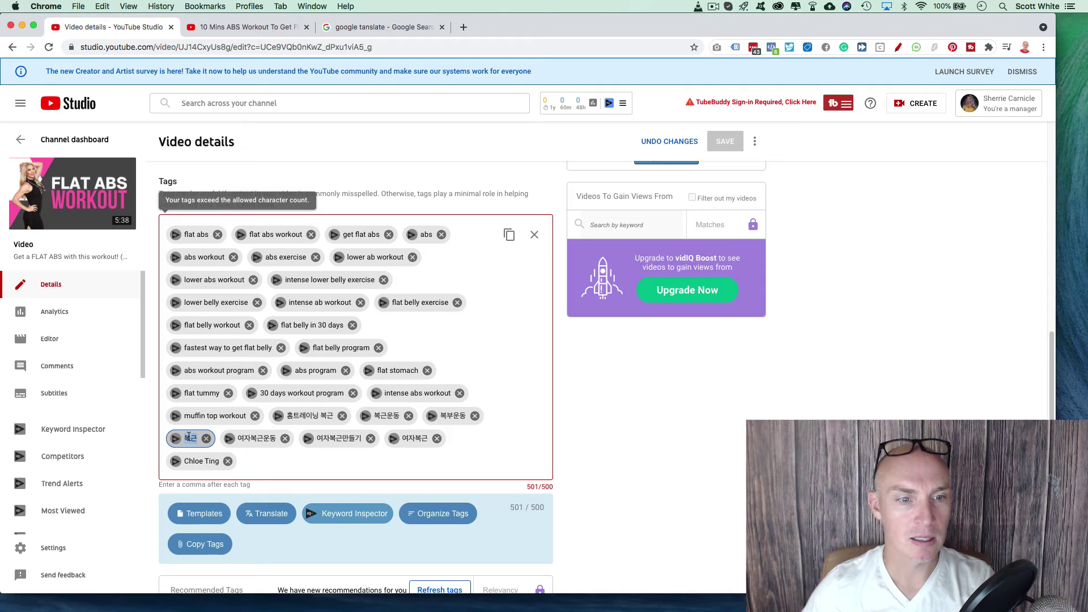
left_click(348, 26)
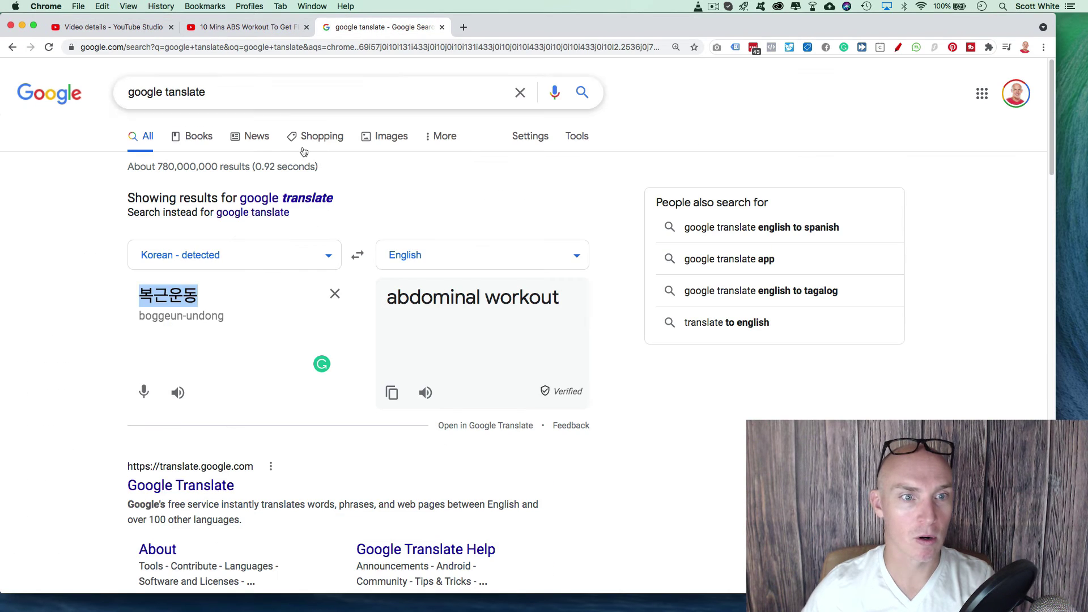
key("super+v")
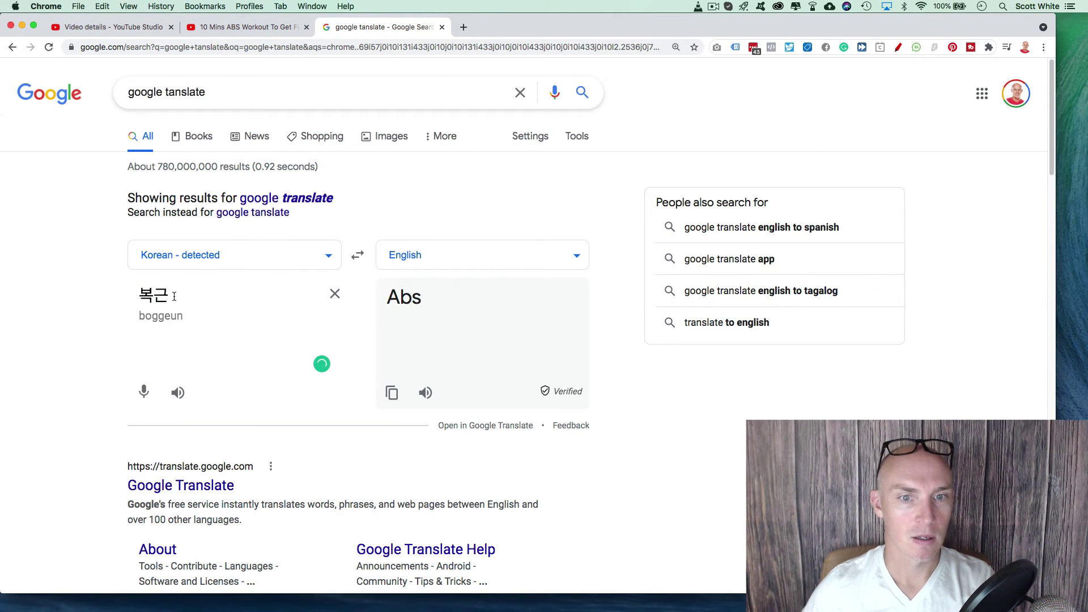
- Translate the 여자복근만들기 tag, which means 'Making women's abs'
left_click(136, 27)
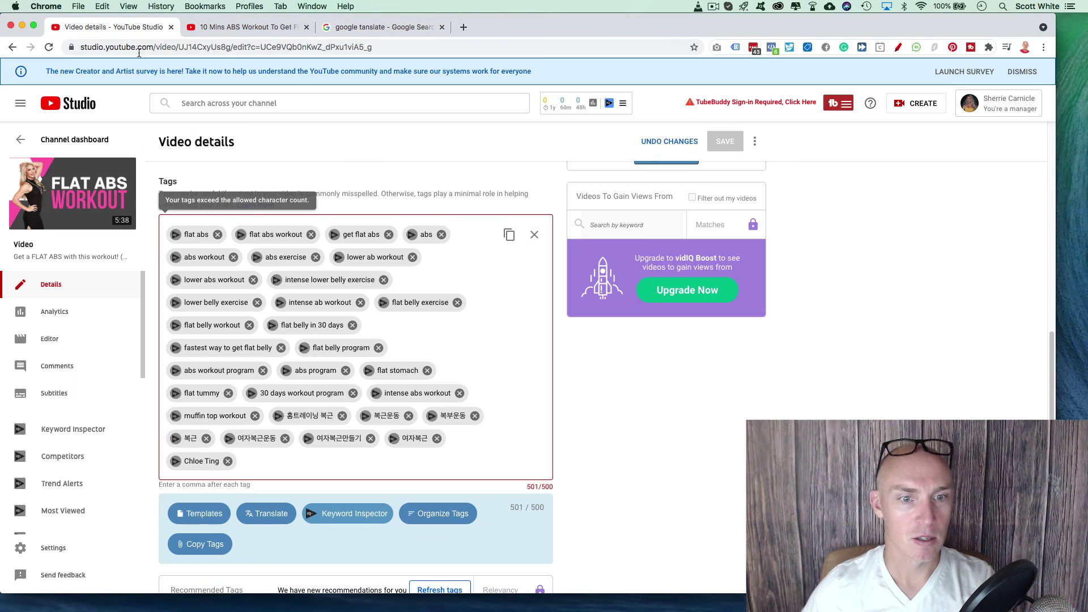
double_click(349, 438)
left_click(366, 26)
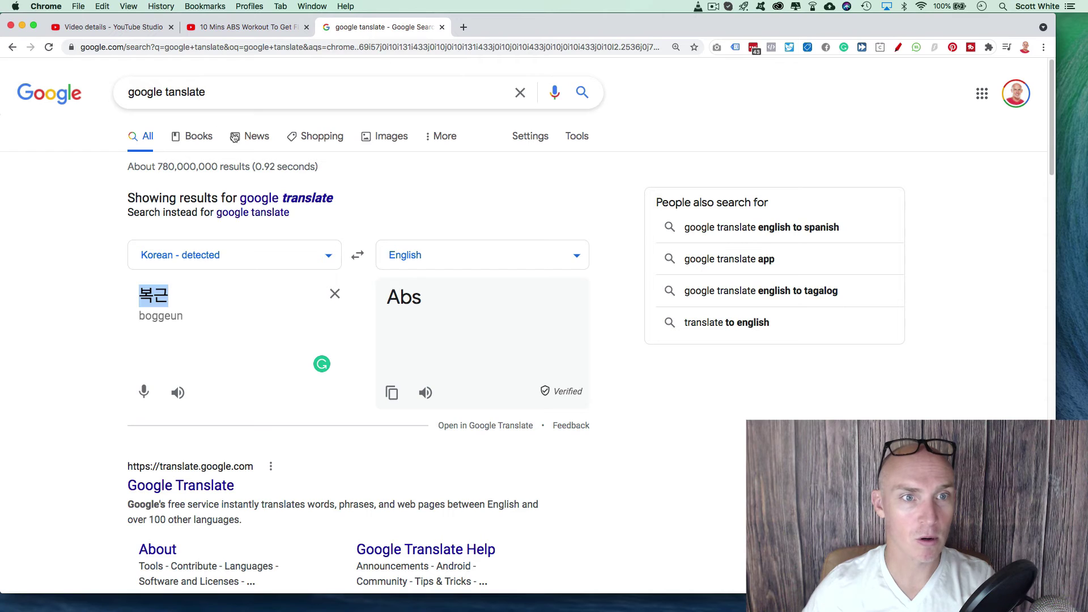
key("super+v")
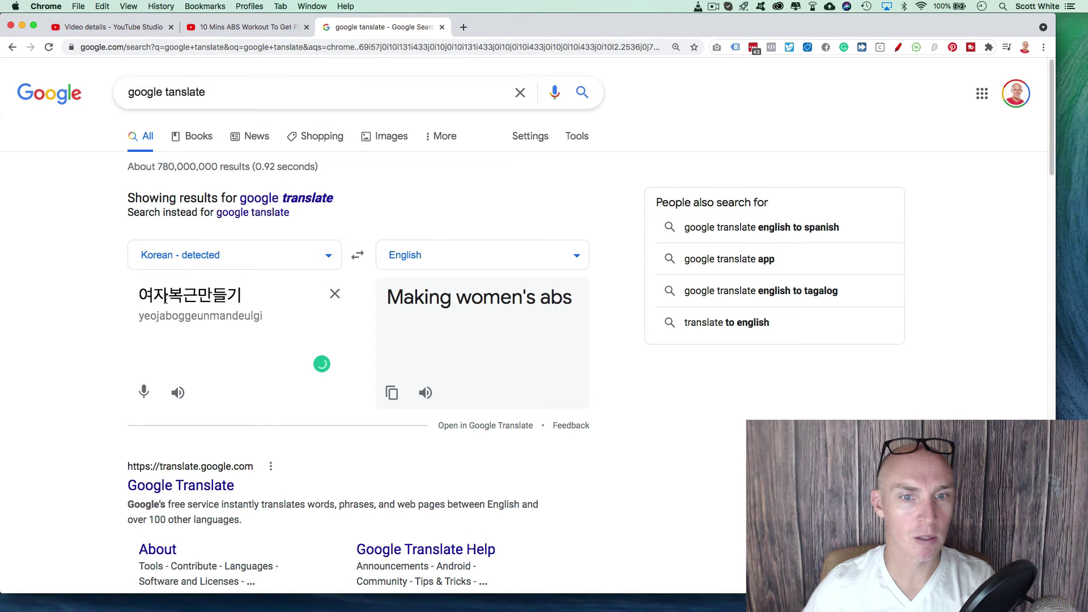
left_click(215, 27)
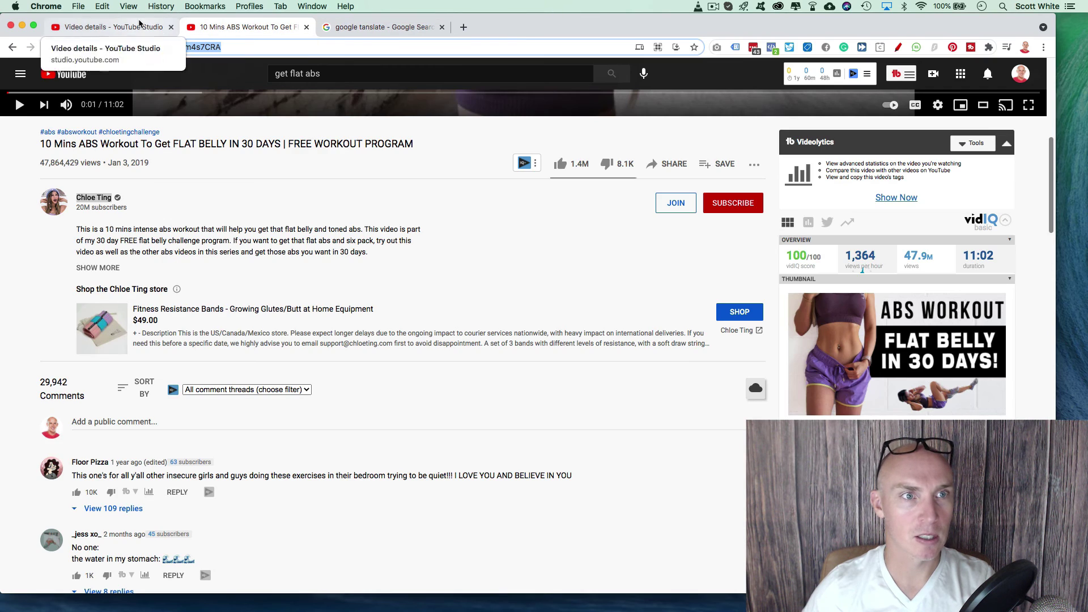
- Delete the 복부운동 tag, bringing the tags down to 496/500 characters
left_click(114, 26)
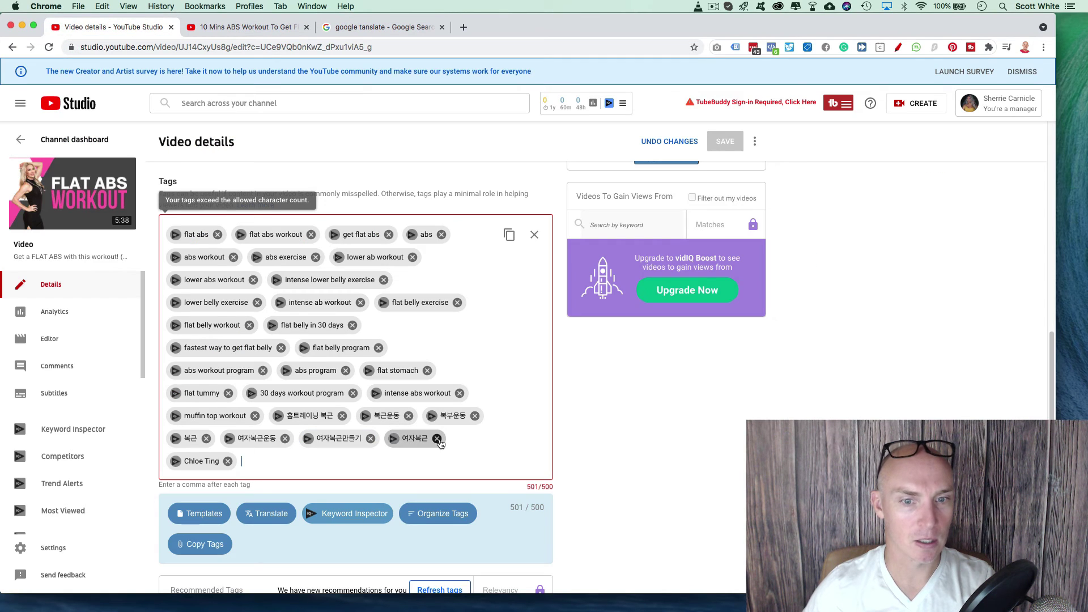
left_click(475, 416)
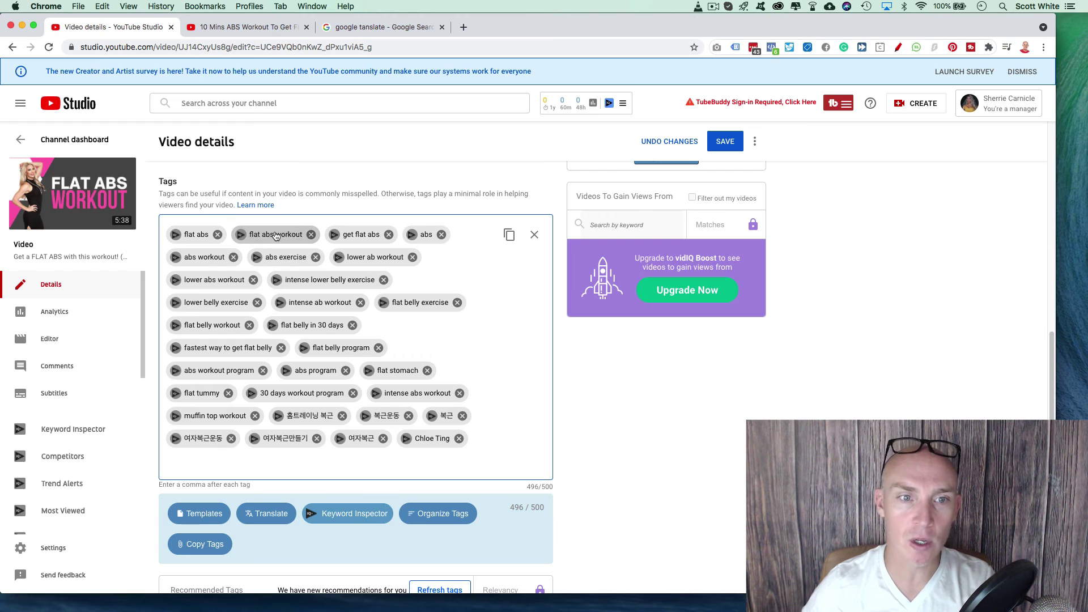
mouse_move(94, 193)
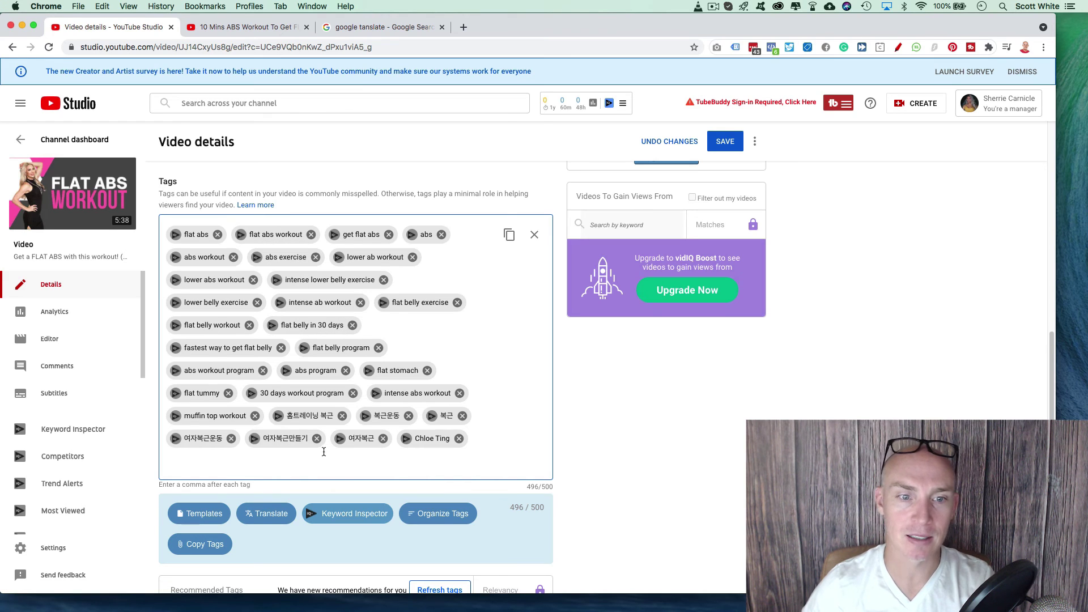
- Save the video details with the 496/500-character tag list
left_click(726, 142)
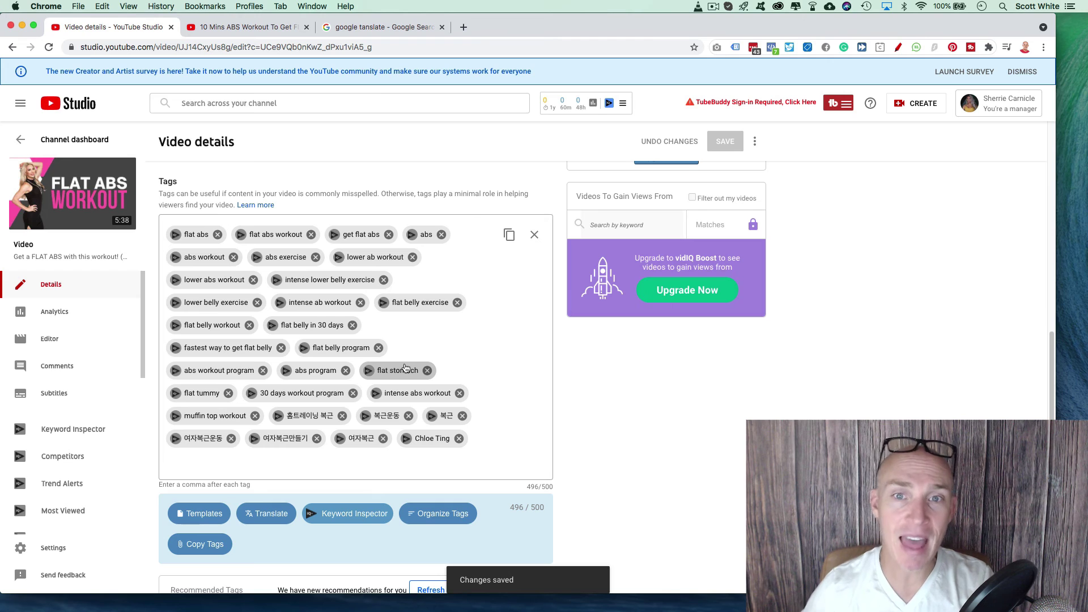